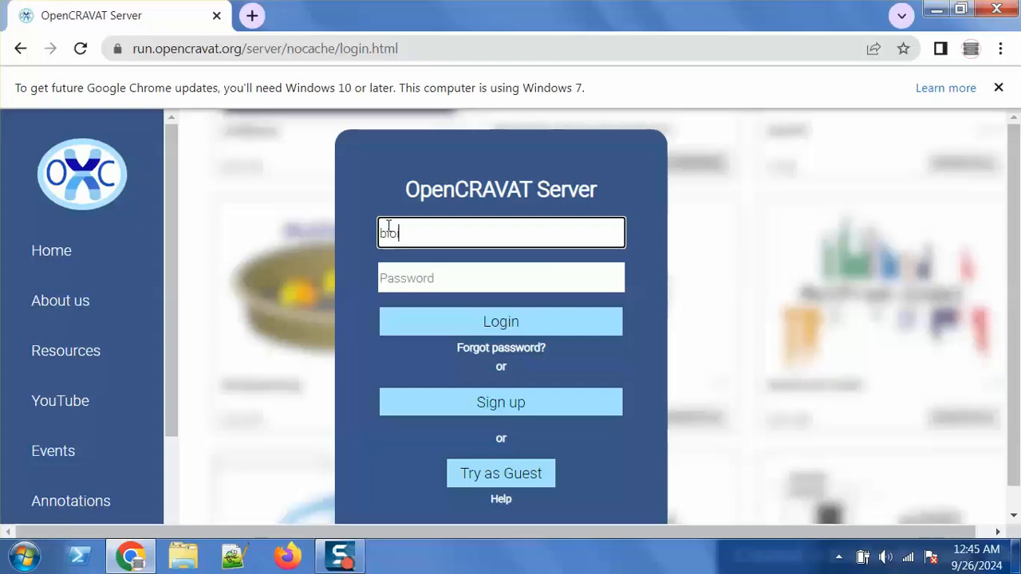
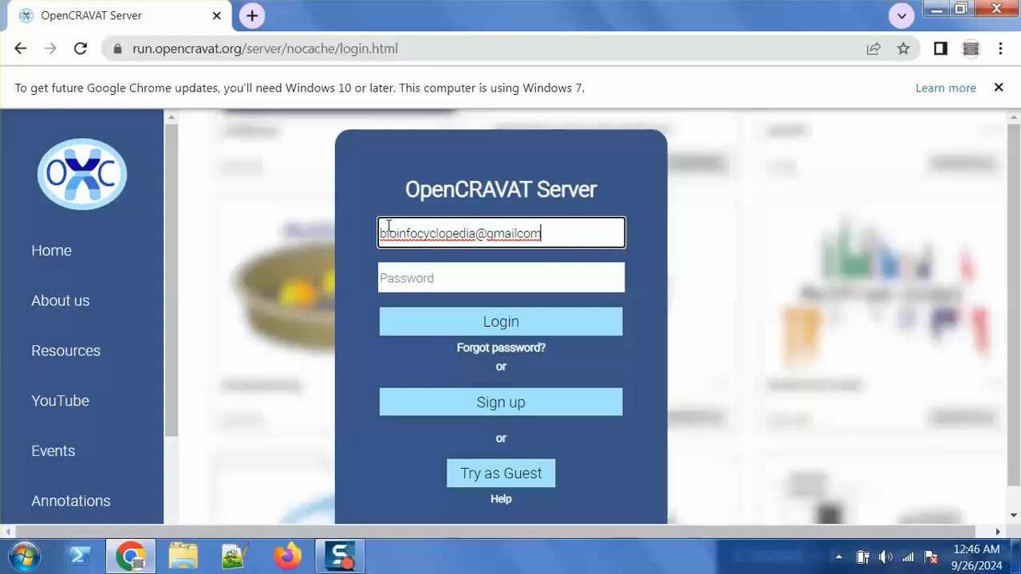
# Sign in to OpenCRAVAT with the account e-mail, fixing its .com ending, and the account password
pyautogui.click(406, 270)
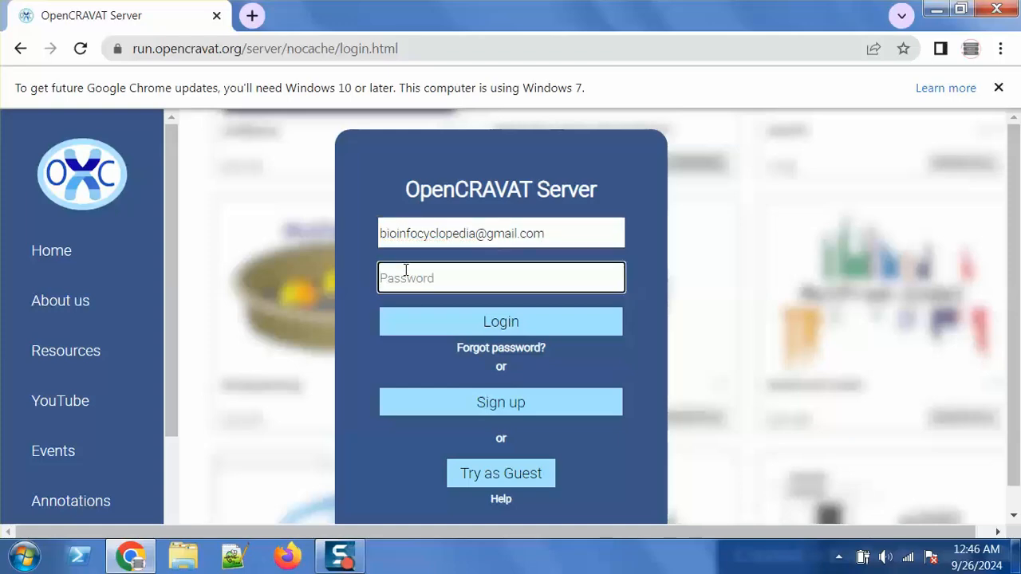
pyautogui.write('••••••')
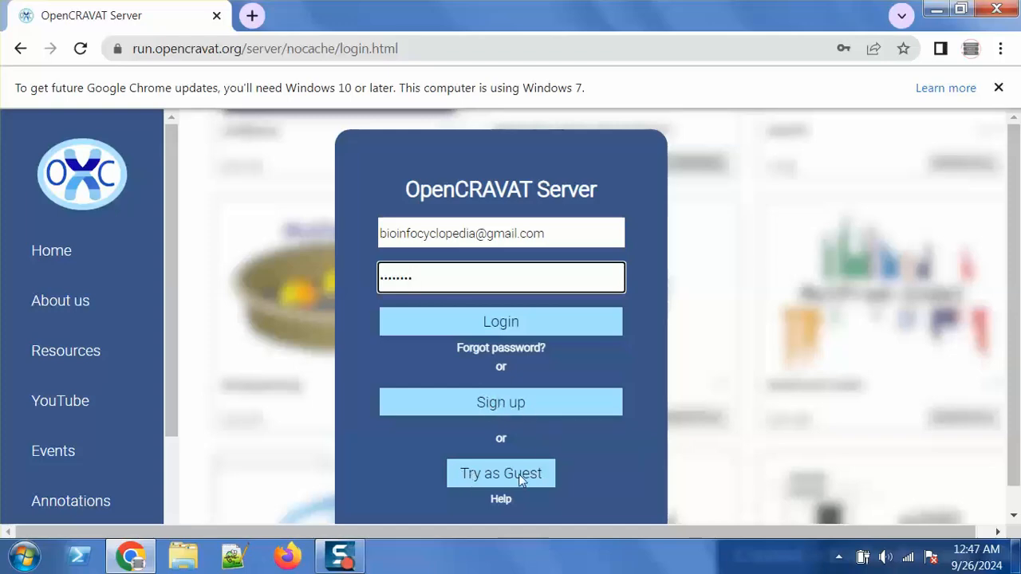
pyautogui.click(494, 325)
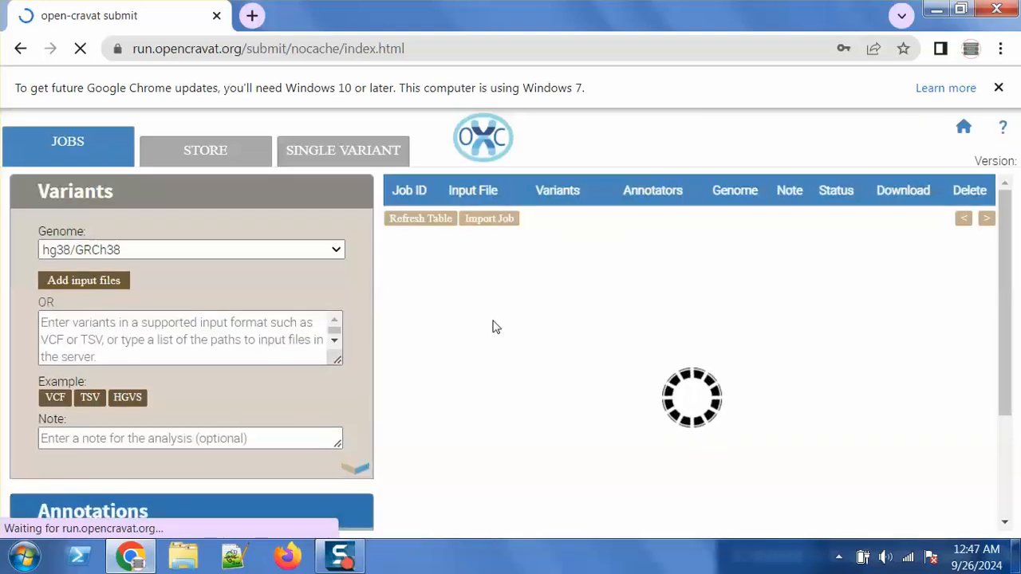
# Open the OpenCRAVAT documentation at its File Formats page
pyautogui.click(1001, 132)
pyautogui.click(750, 248)
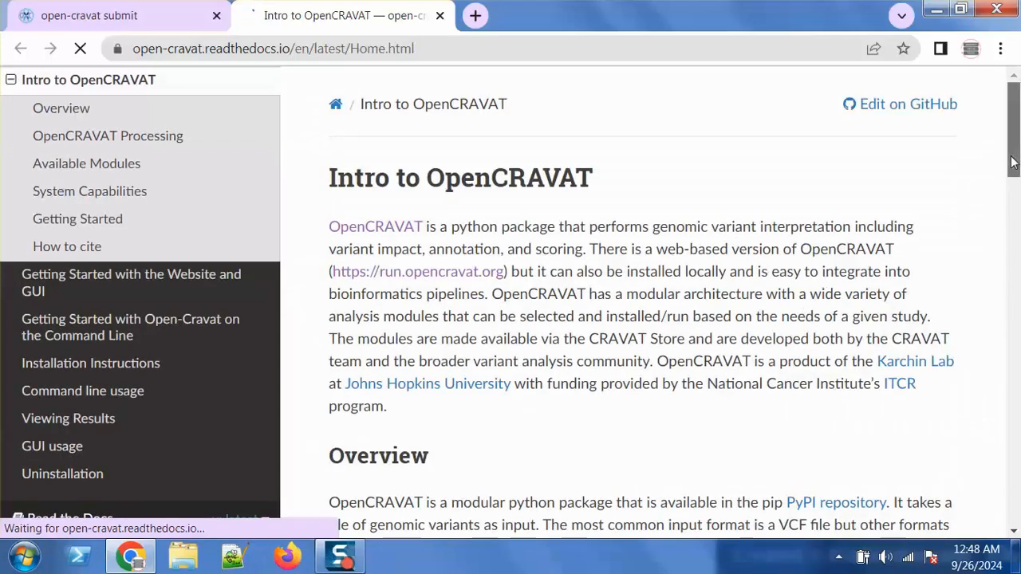
pyautogui.moveTo(1013, 164); pyautogui.dragTo(1015, 293)
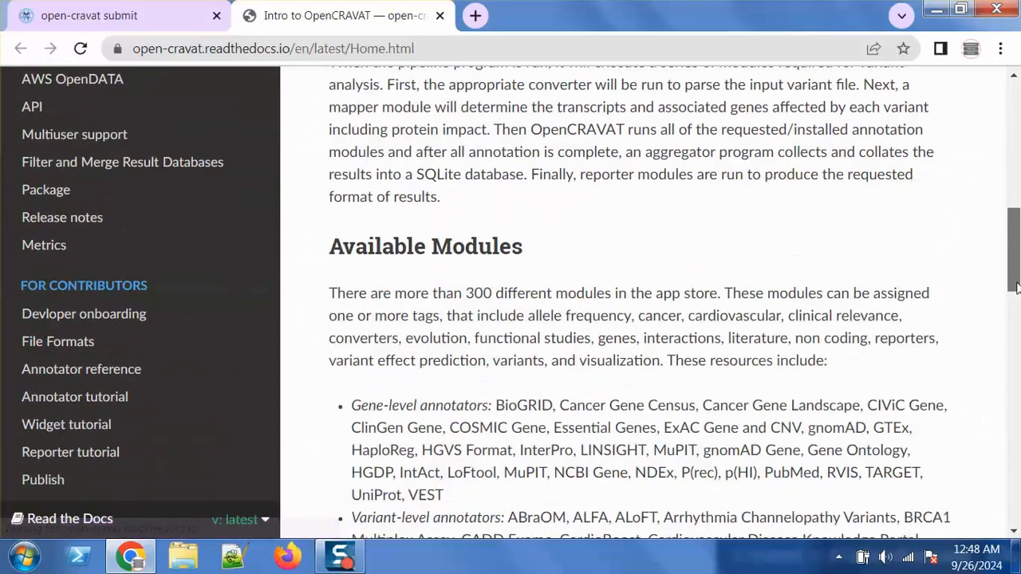
pyautogui.click(91, 347)
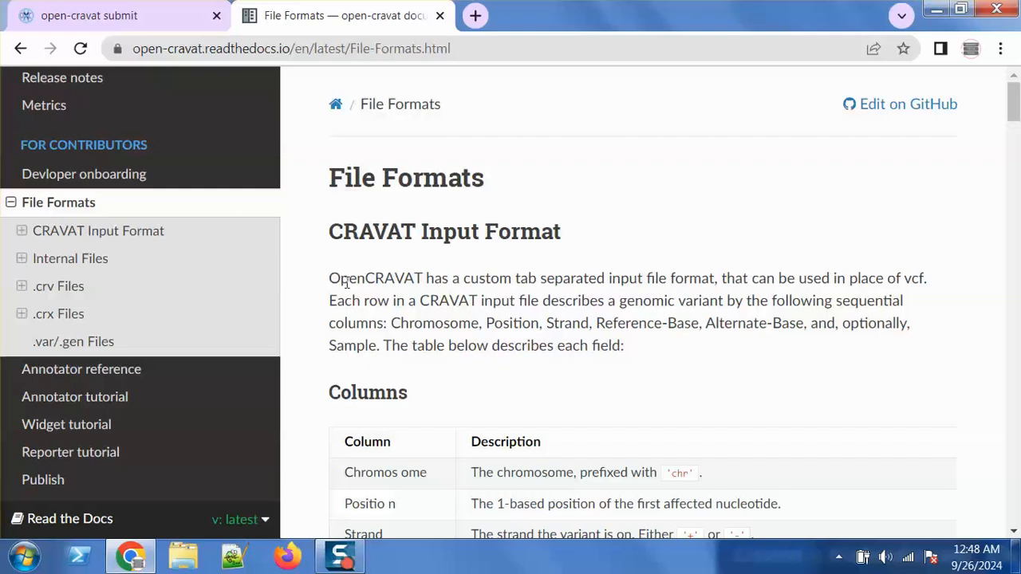
# Mark the CRAVAT input format description and its Chromosome, Position and Strand columns
pyautogui.moveTo(330, 277); pyautogui.dragTo(721, 276)
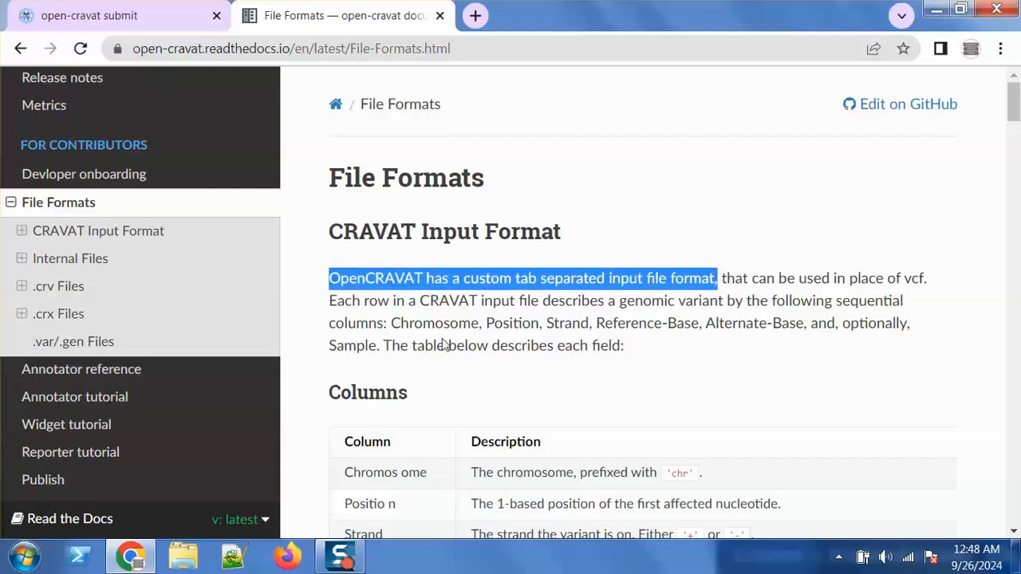
pyautogui.moveTo(330, 301); pyautogui.dragTo(905, 293)
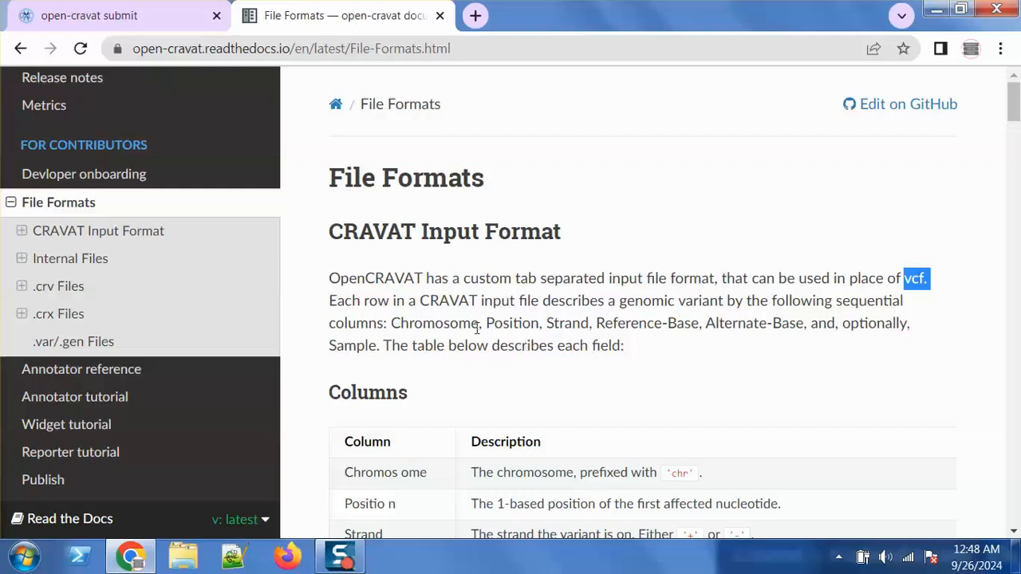
pyautogui.moveTo(391, 324); pyautogui.dragTo(484, 331)
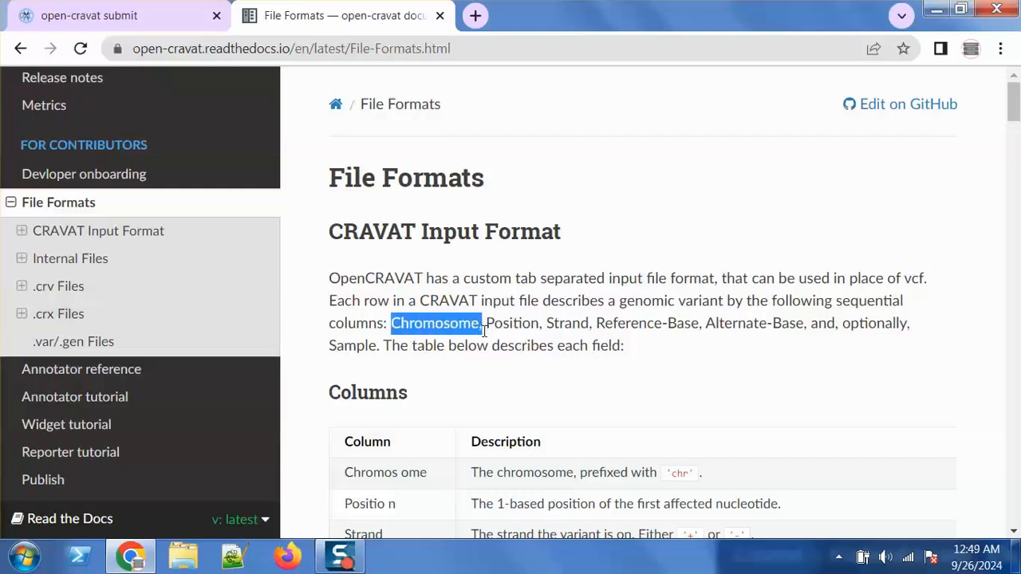
pyautogui.click(503, 322)
pyautogui.doubleClick(510, 322)
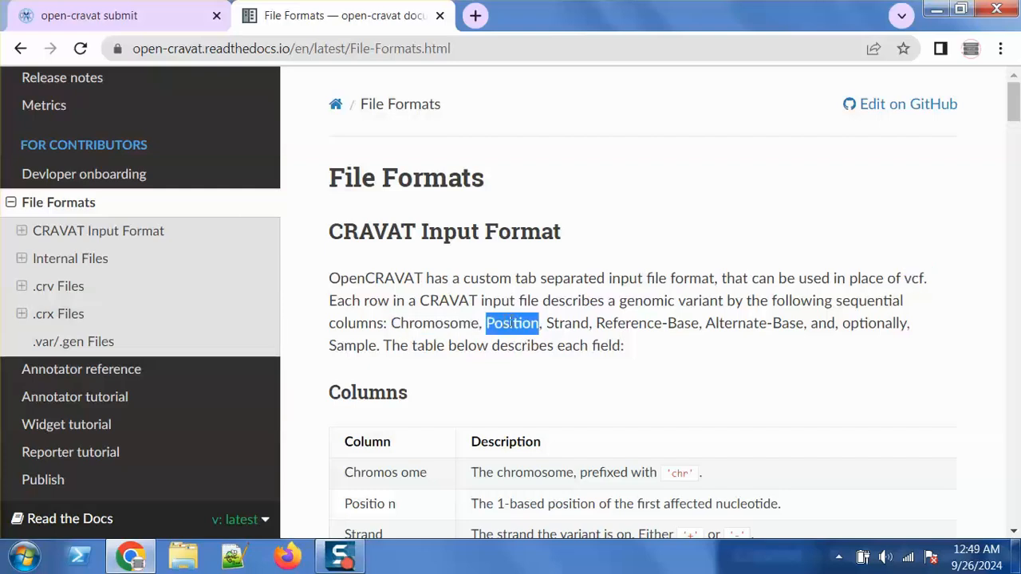
pyautogui.click(559, 322)
pyautogui.doubleClick(559, 323)
# Mark the Reference-Base, Alternate-Base and optional Sample columns, then return to the submit page
pyautogui.click(628, 326)
pyautogui.doubleClick(630, 324)
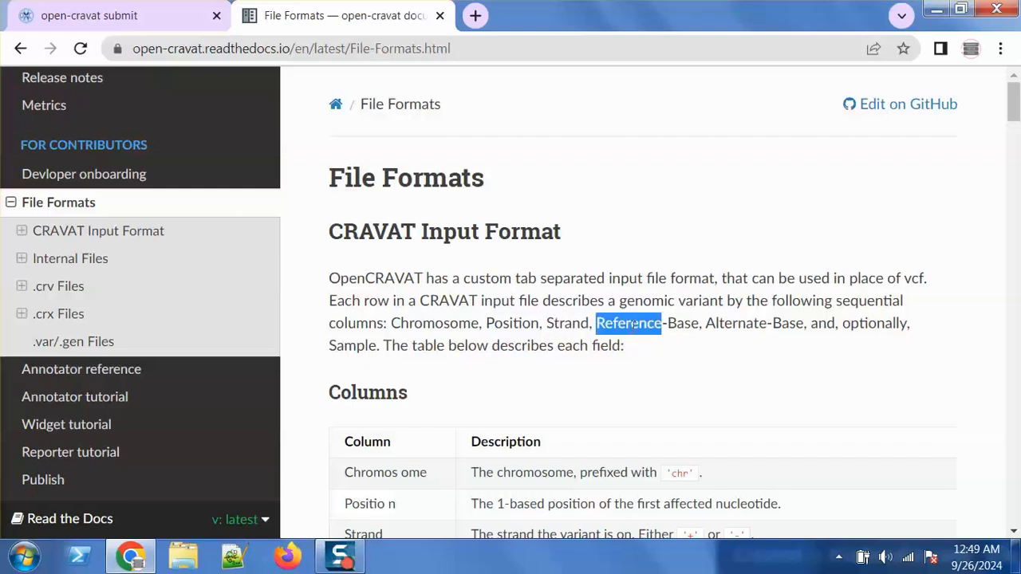
pyautogui.doubleClick(736, 324)
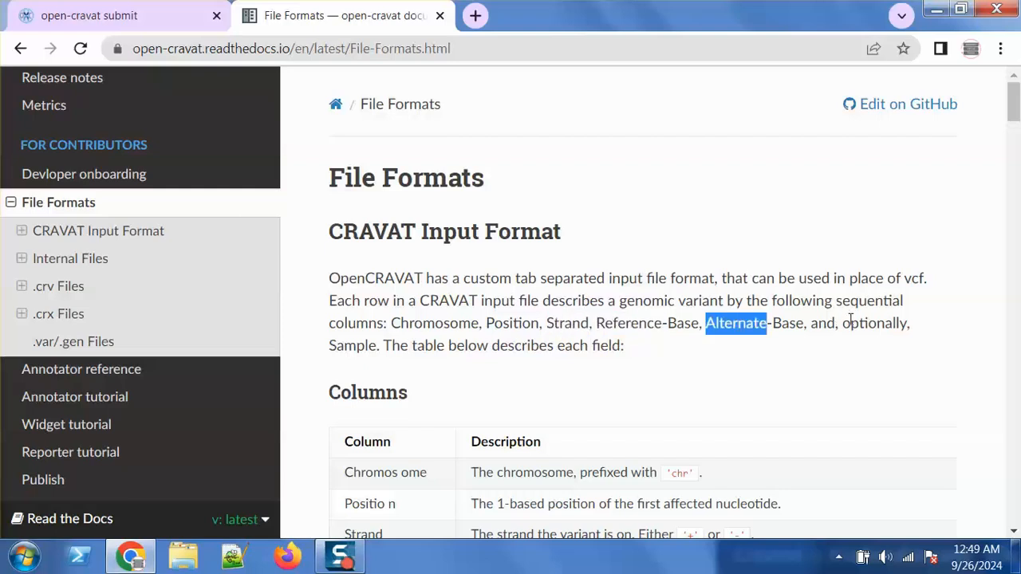
pyautogui.doubleClick(918, 324)
pyautogui.doubleClick(855, 325)
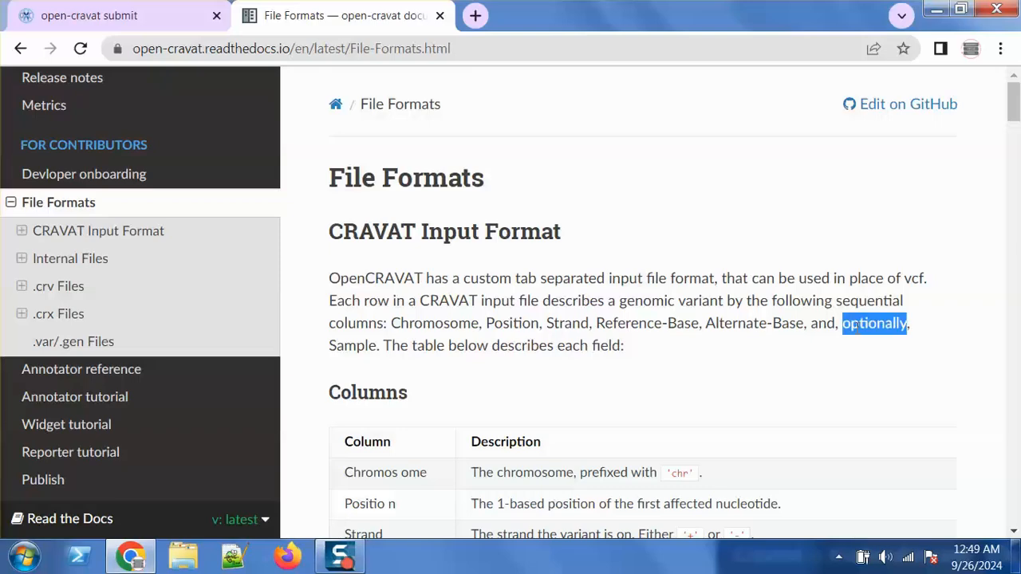
pyautogui.doubleClick(368, 346)
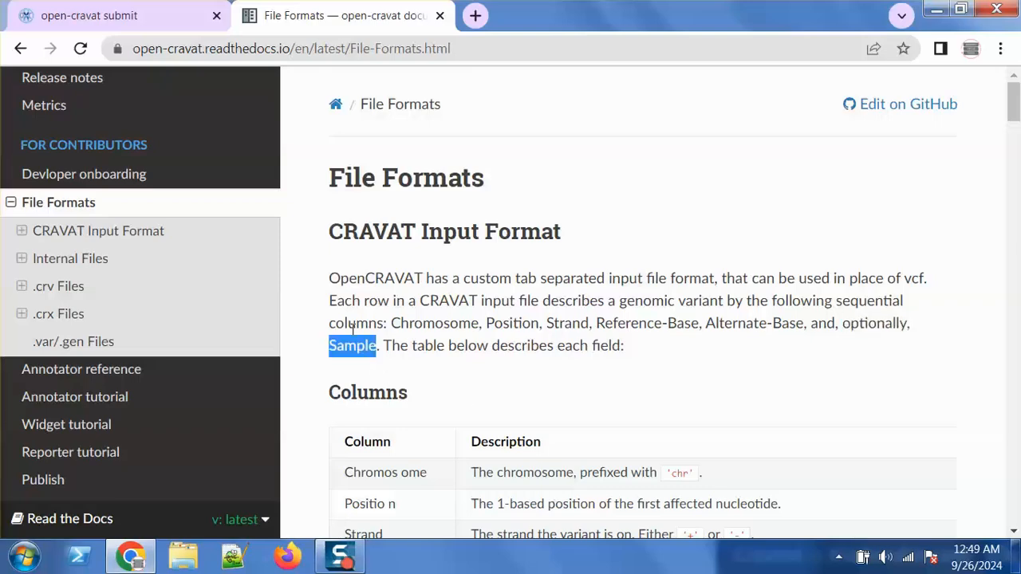
pyautogui.click(137, 16)
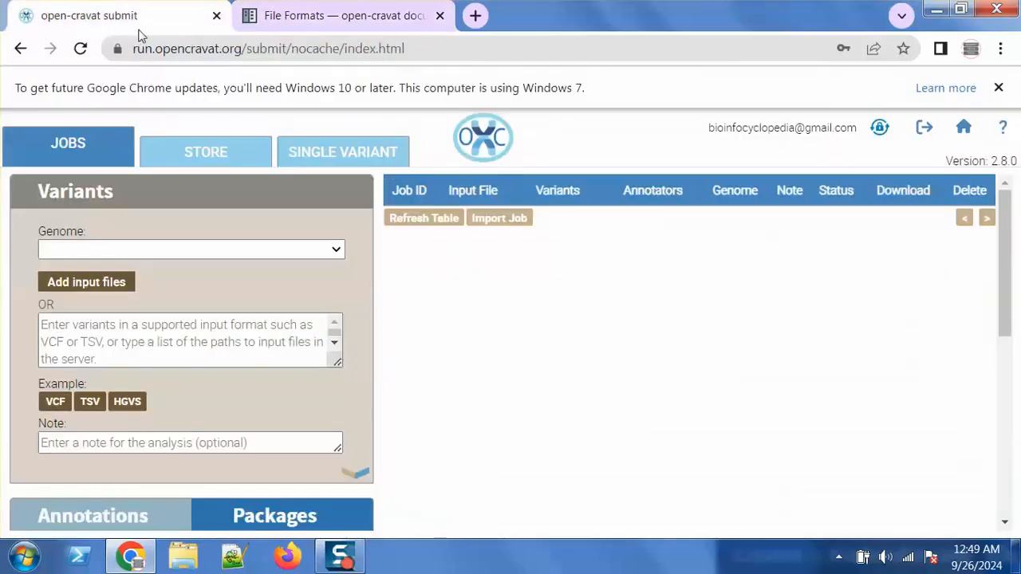
# Load the example TSV variants and inspect the first row's position, strand, reference and alternate base
pyautogui.click(91, 403)
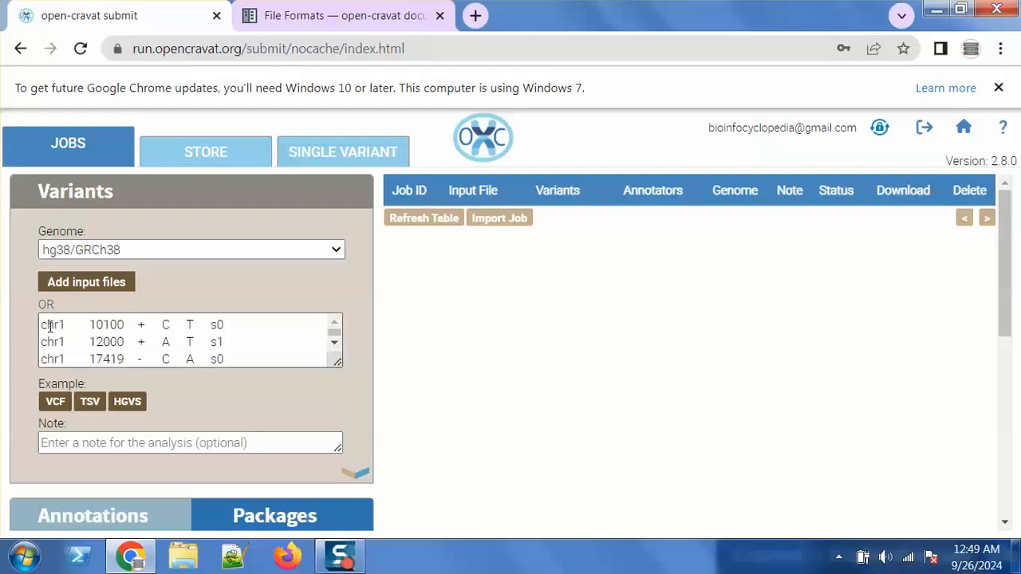
pyautogui.doubleClick(99, 325)
pyautogui.doubleClick(142, 324)
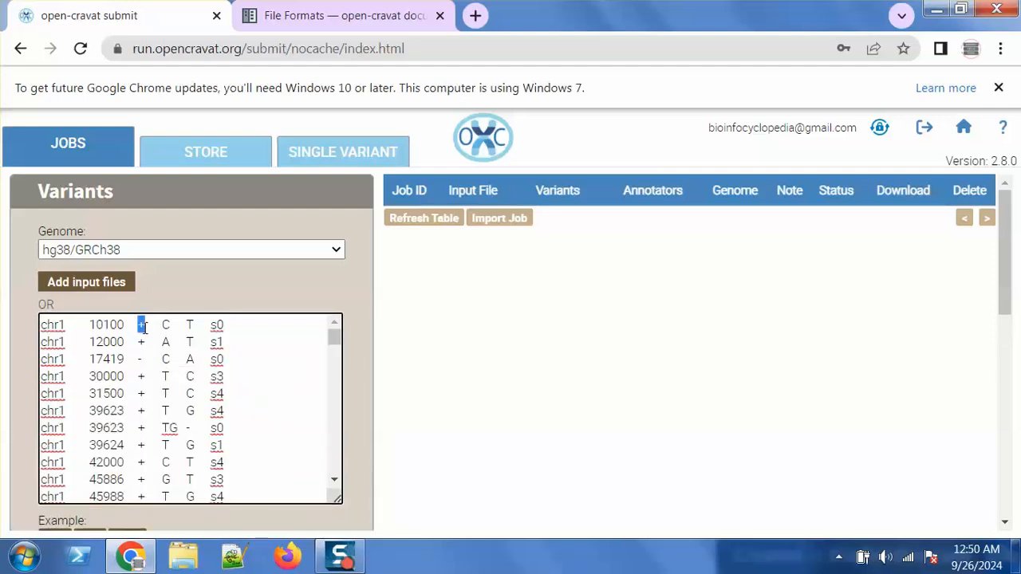
pyautogui.doubleClick(166, 325)
pyautogui.doubleClick(190, 325)
pyautogui.doubleClick(141, 325)
# In a new tab, search the web for 'ncbi gene' and look up RB1 there
pyautogui.click(475, 15)
pyautogui.write('ncbi gene')
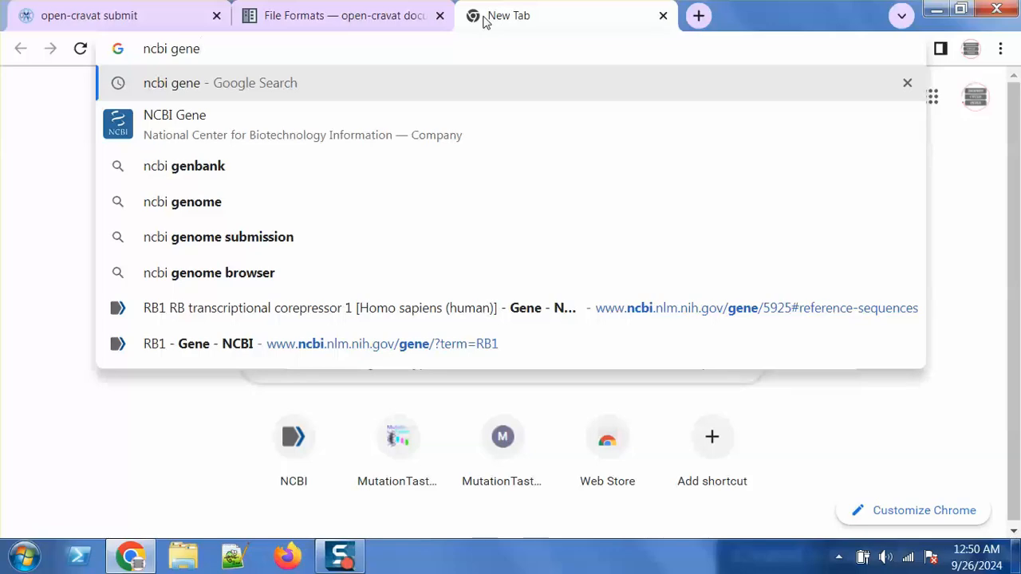
pyautogui.press('Return')
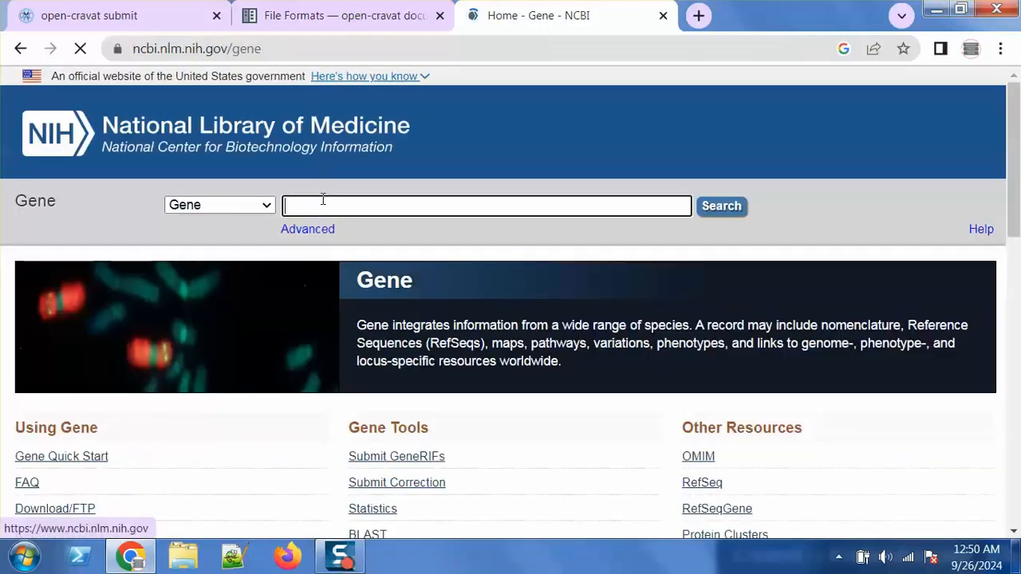
pyautogui.write('RB1')
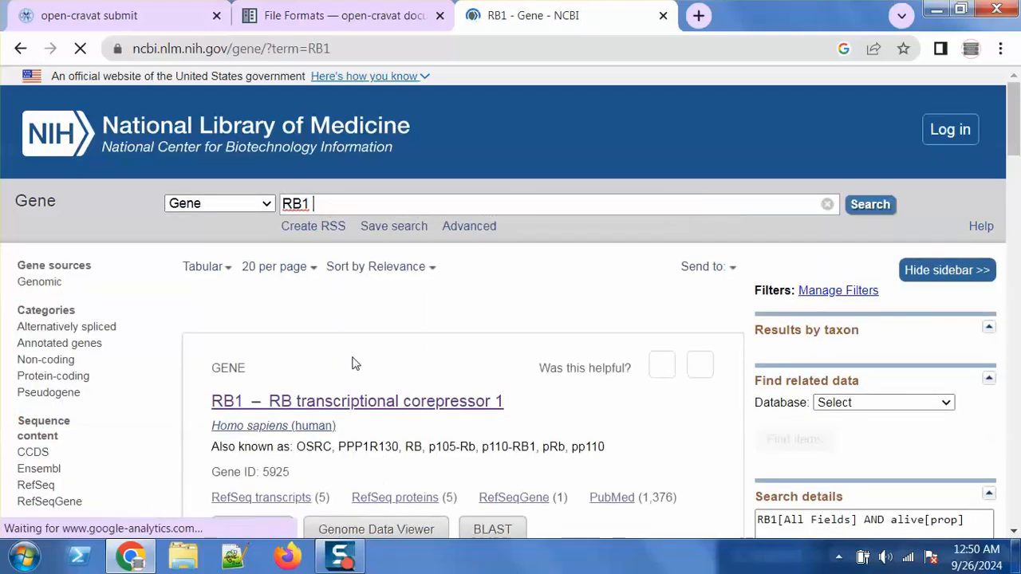
# Open the human RB1 record, view its chromosome 13 genomic context, and return to OpenCRAVAT
pyautogui.click(392, 404)
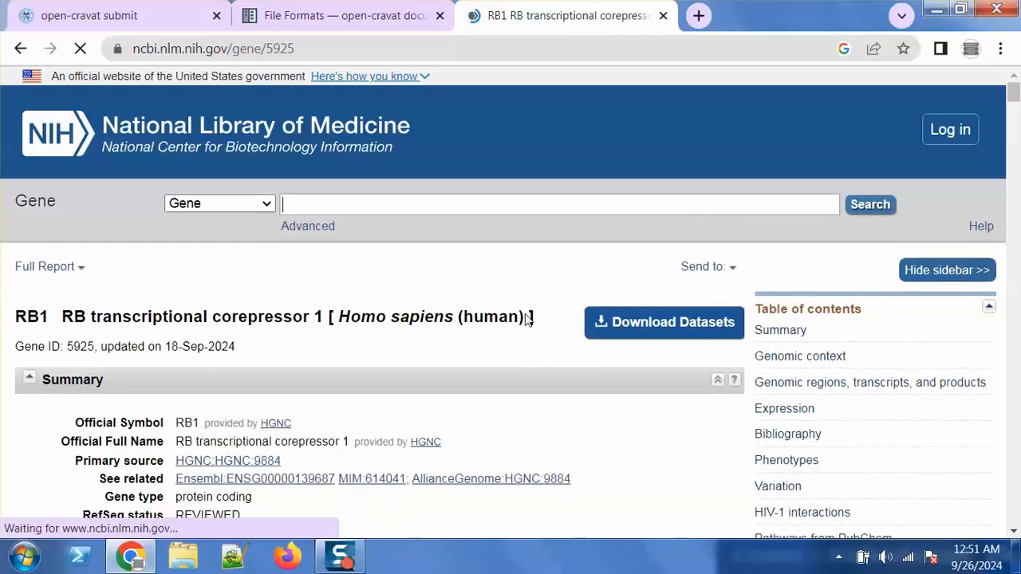
pyautogui.click(1015, 532)
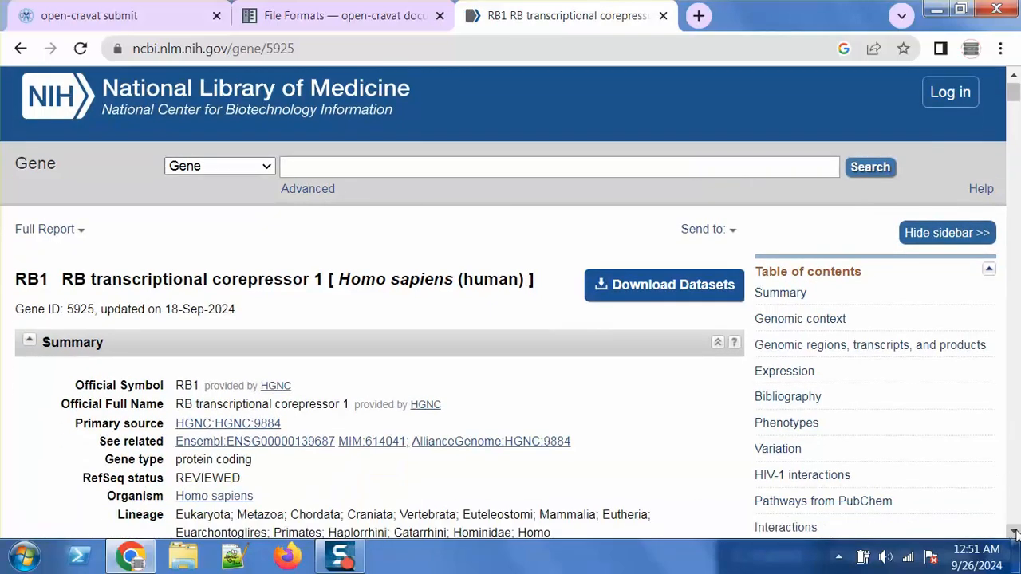
pyautogui.moveTo(1015, 532); pyautogui.dragTo(1014, 532)
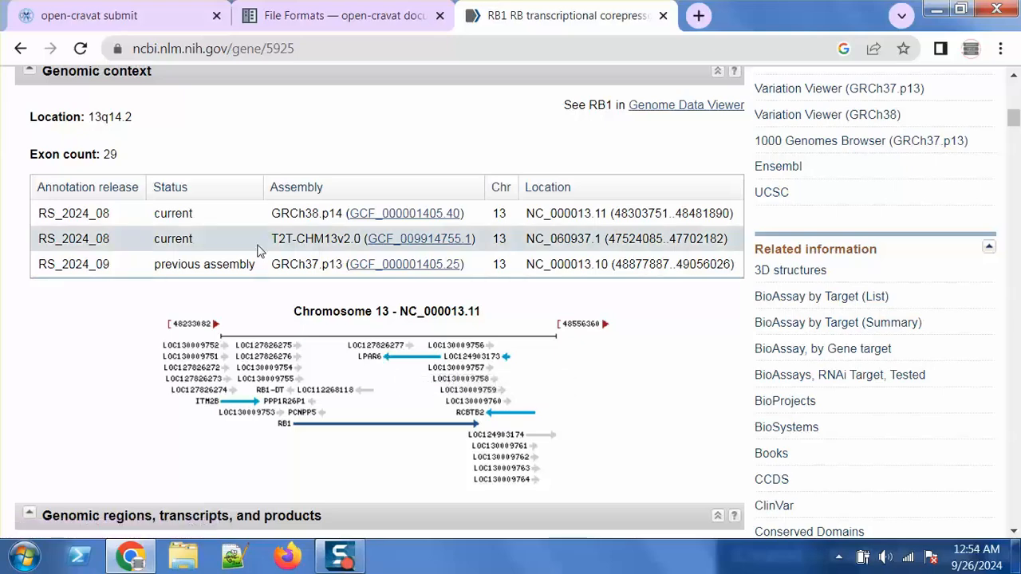
pyautogui.click(139, 6)
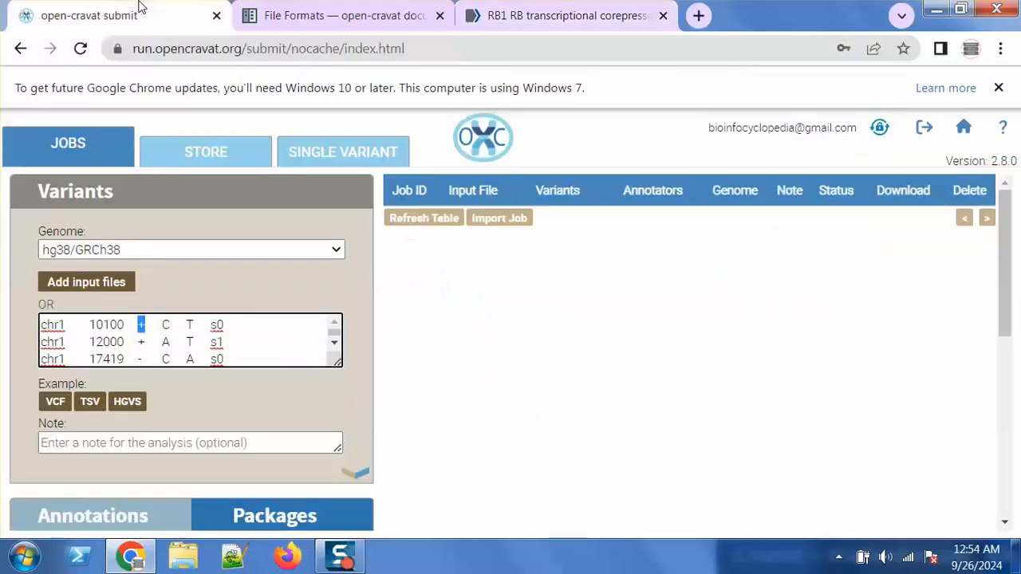
# Open F2_CRAVAT_format.txt from SNP_Analysis\11_Filter2_Inputs in Notepad++
pyautogui.click(936, 11)
pyautogui.doubleClick(457, 240)
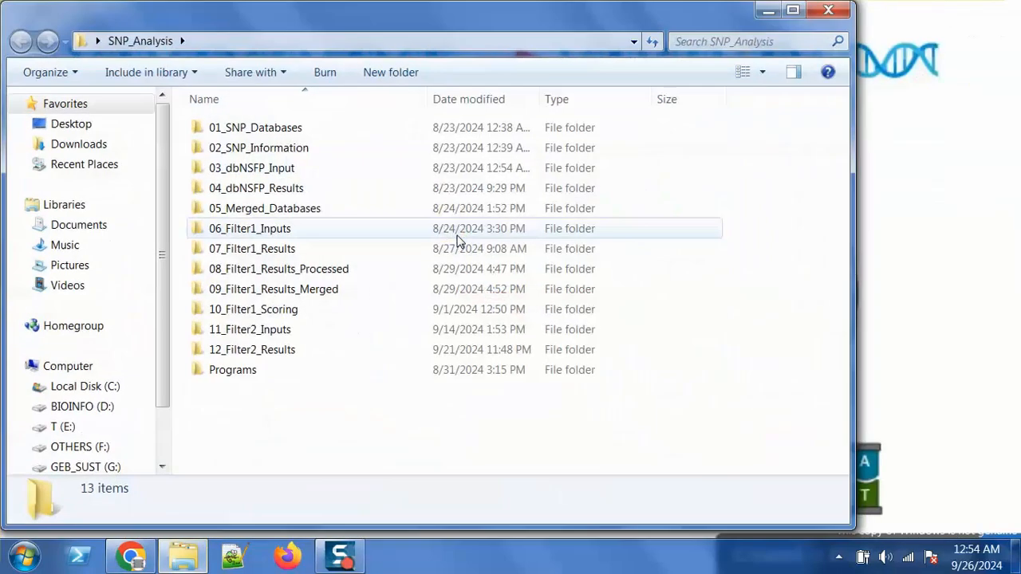
pyautogui.click(251, 329)
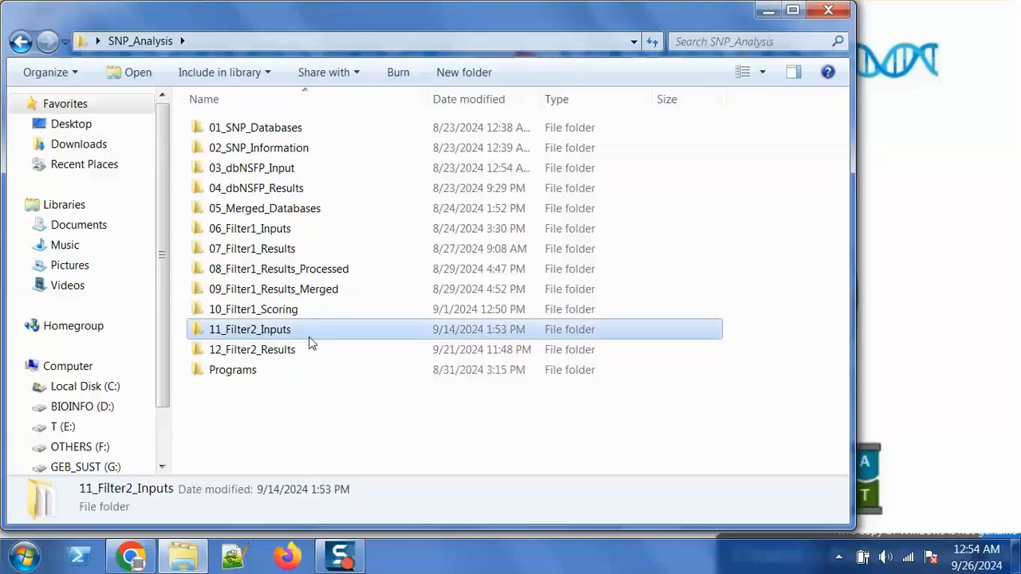
pyautogui.doubleClick(312, 339)
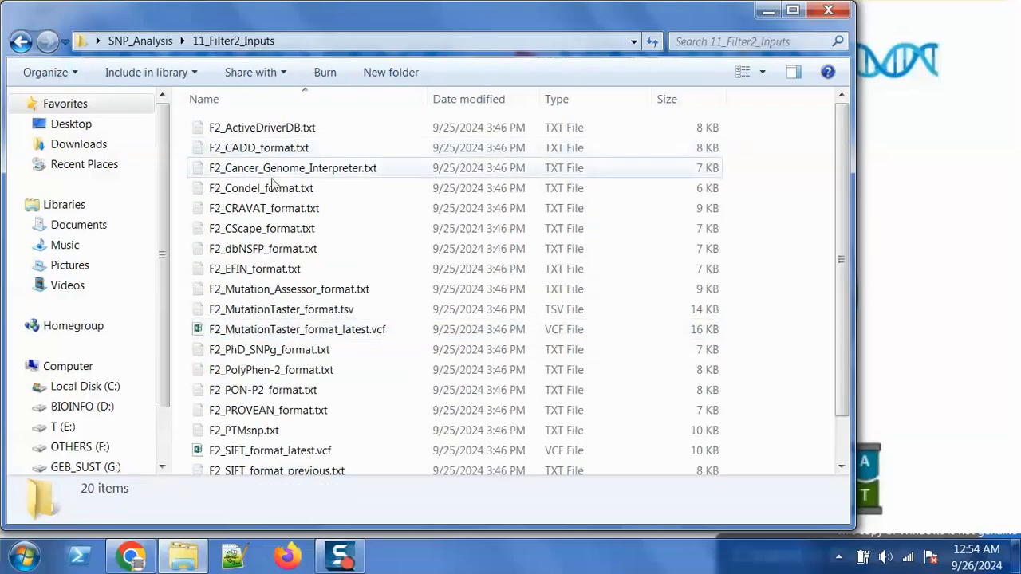
pyautogui.doubleClick(275, 208)
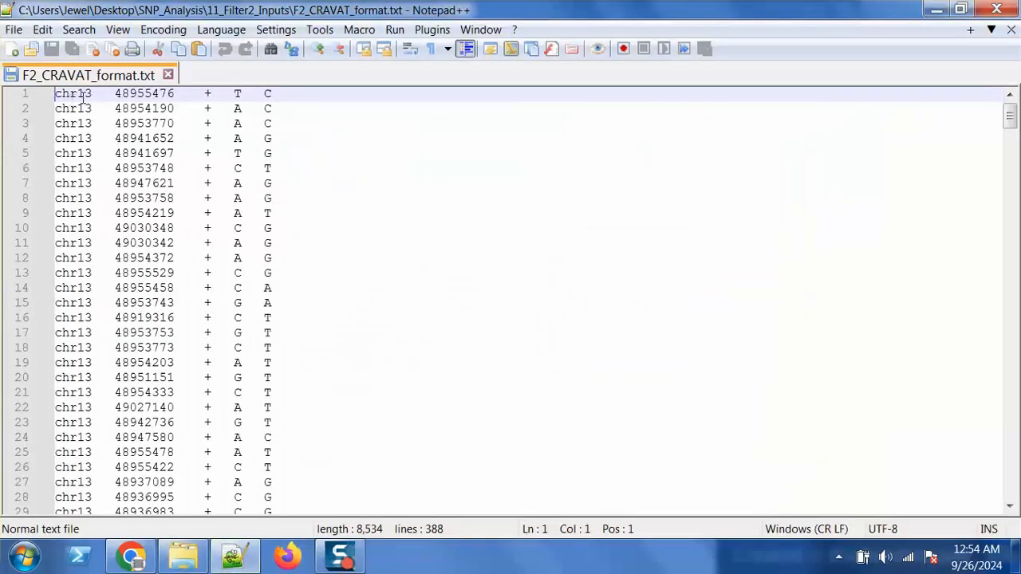
# Review line 1's position, strand and bases, select all 388 variant lines, and return to OpenCRAVAT
pyautogui.doubleClick(149, 94)
pyautogui.moveTo(210, 94); pyautogui.dragTo(207, 94)
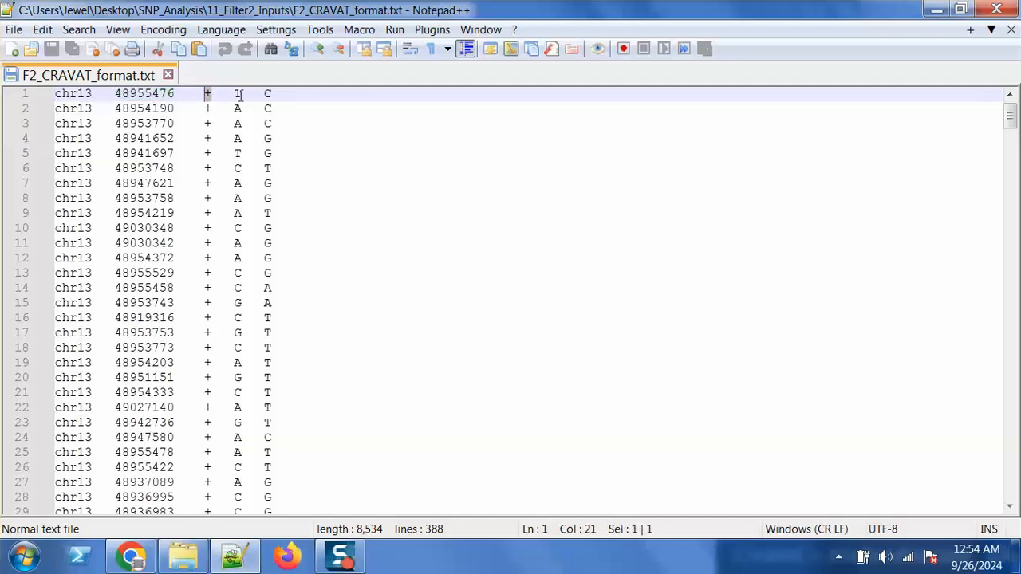
pyautogui.doubleClick(238, 94)
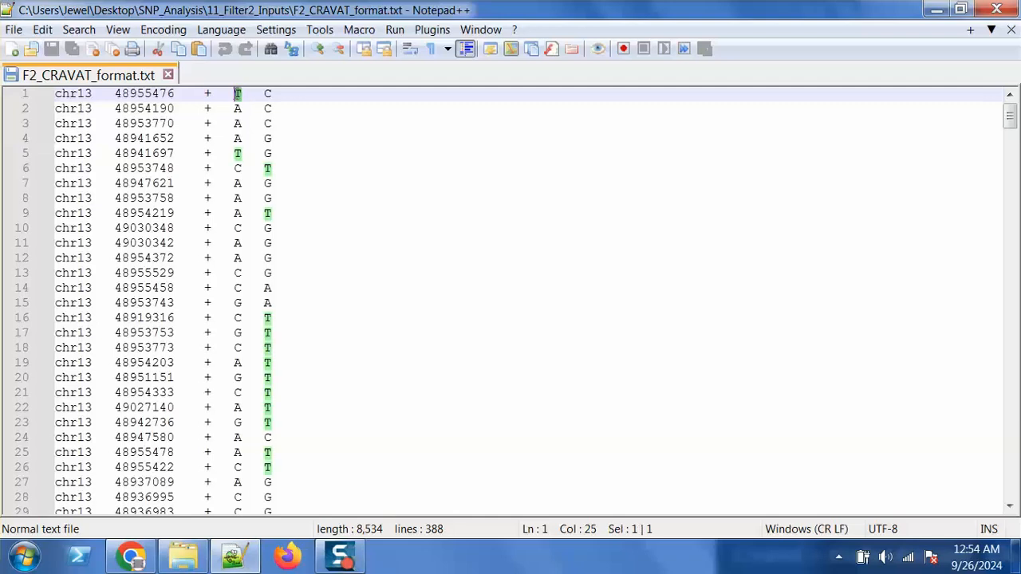
pyautogui.doubleClick(265, 94)
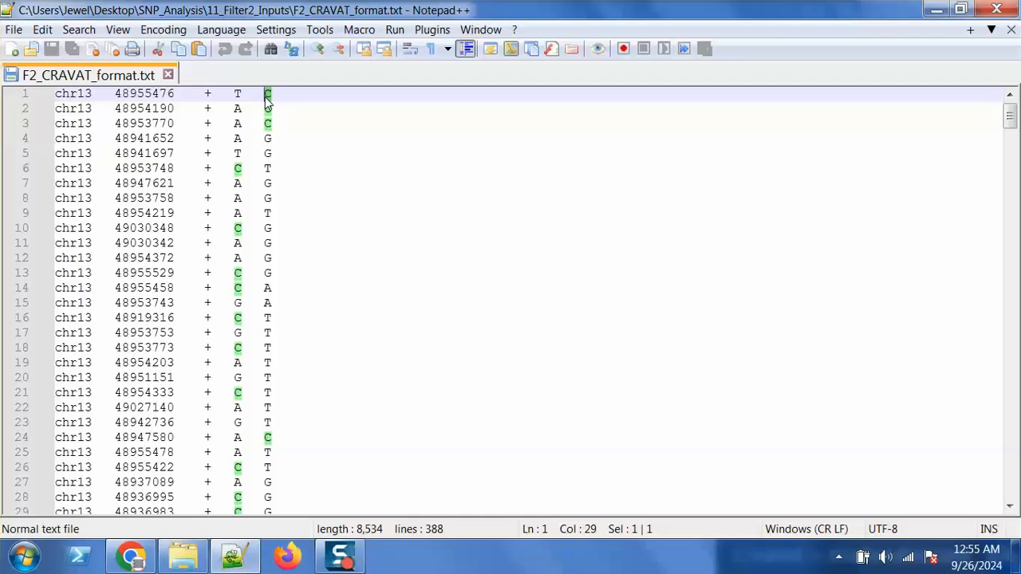
pyautogui.hotkey('ctrl', 'a')
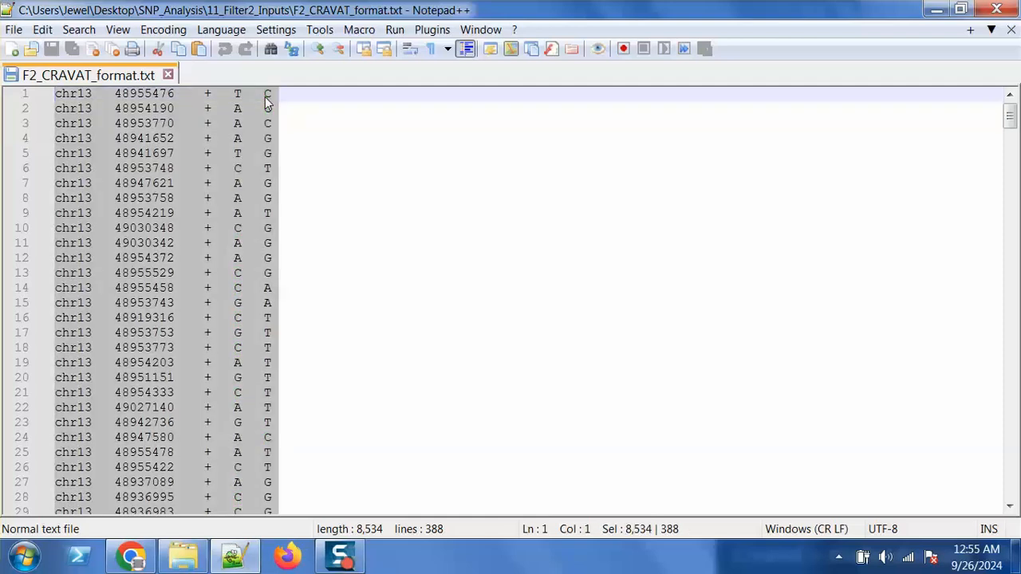
pyautogui.click(130, 556)
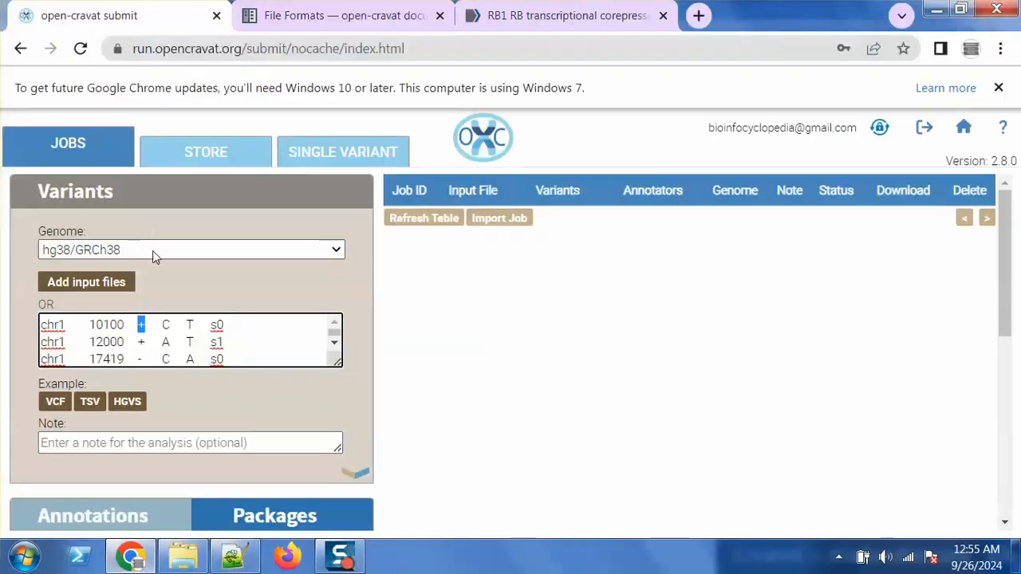
# Switch the genome to hg19/GRCh37 and paste the chr13 variant list over the example variants
pyautogui.click(152, 250)
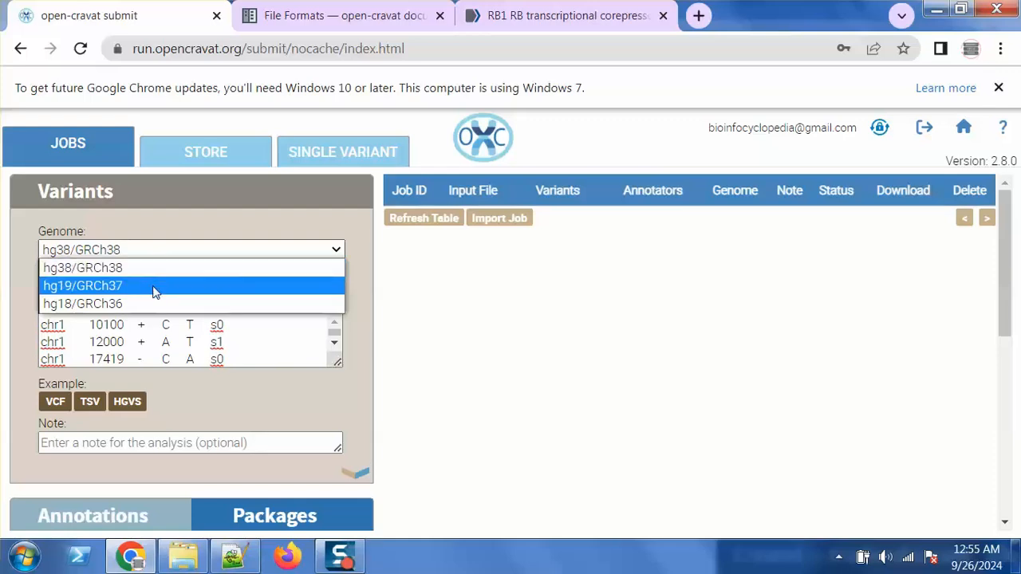
pyautogui.click(154, 287)
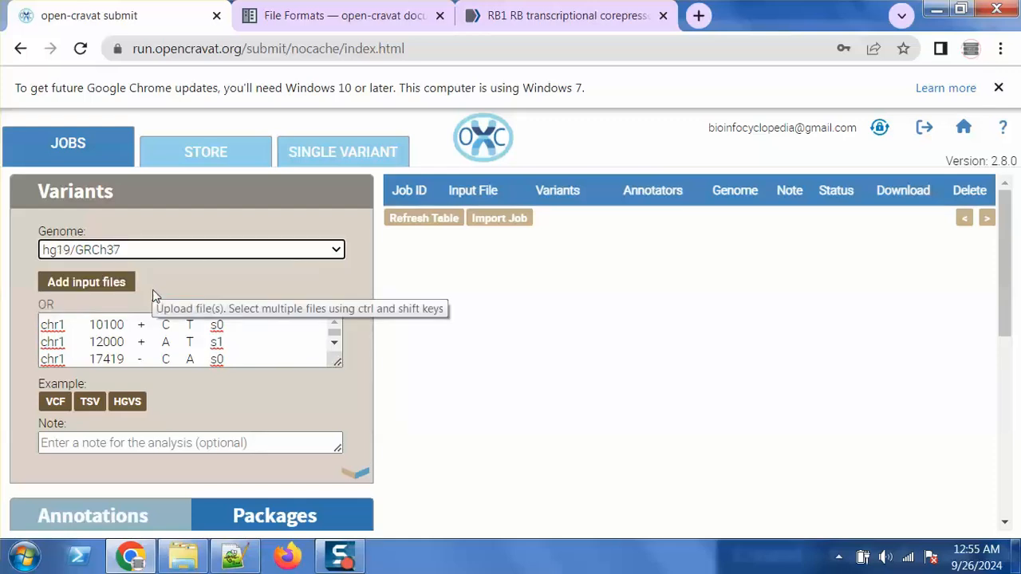
pyautogui.click(164, 345)
pyautogui.hotkey('ctrl', 'a')
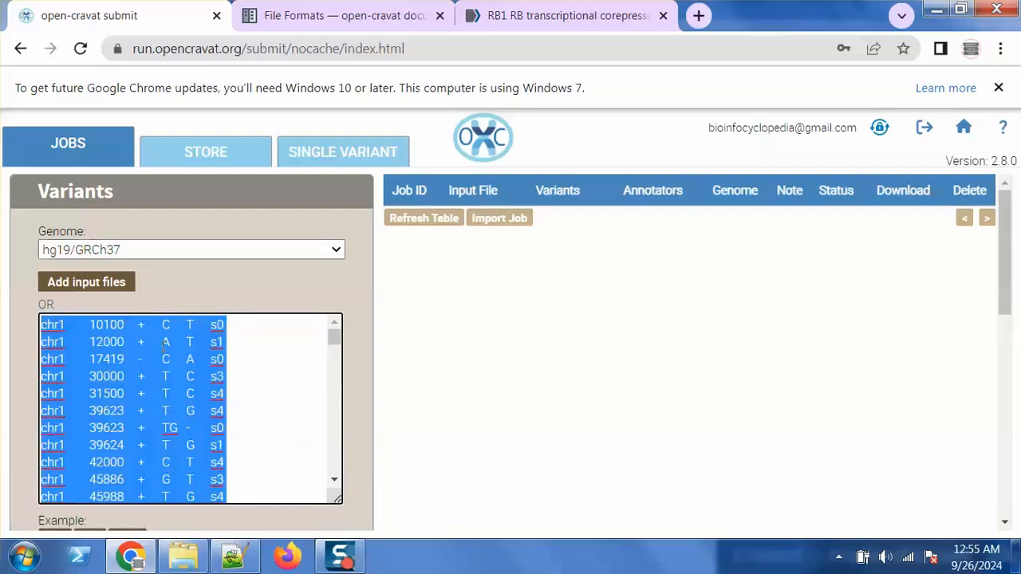
pyautogui.press('Delete')
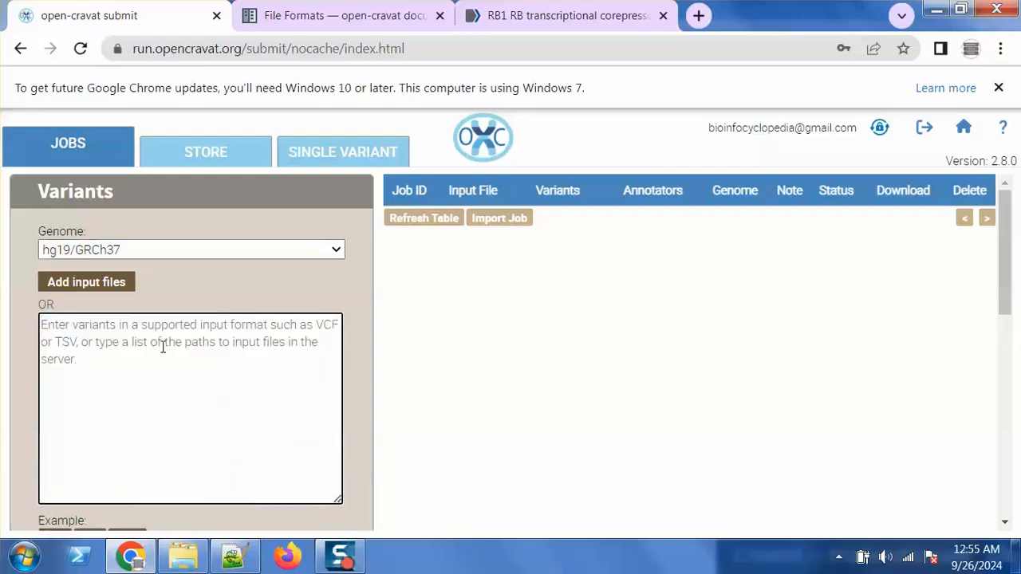
pyautogui.hotkey('ctrl', 'v')
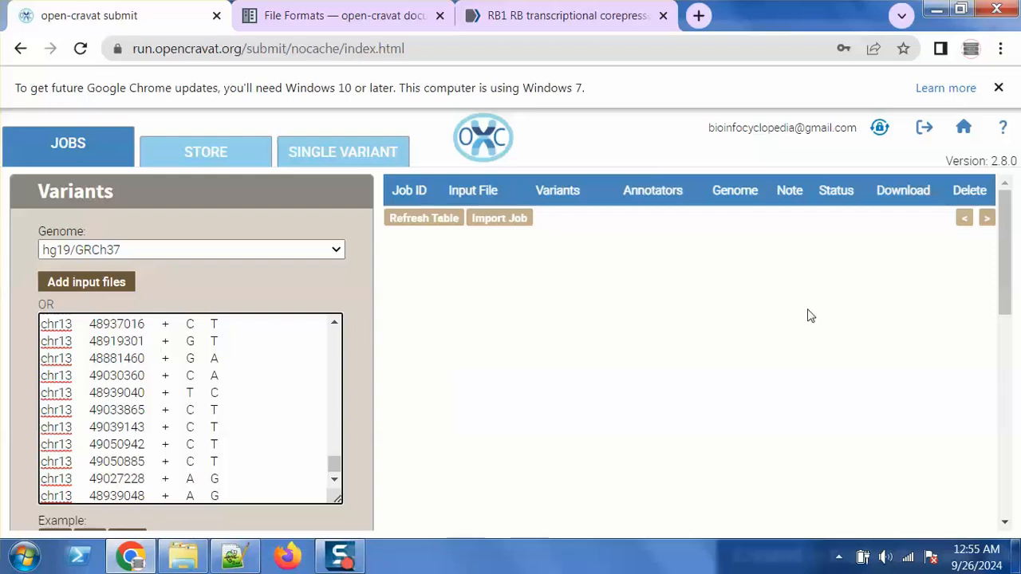
pyautogui.moveTo(1009, 217); pyautogui.dragTo(1012, 357)
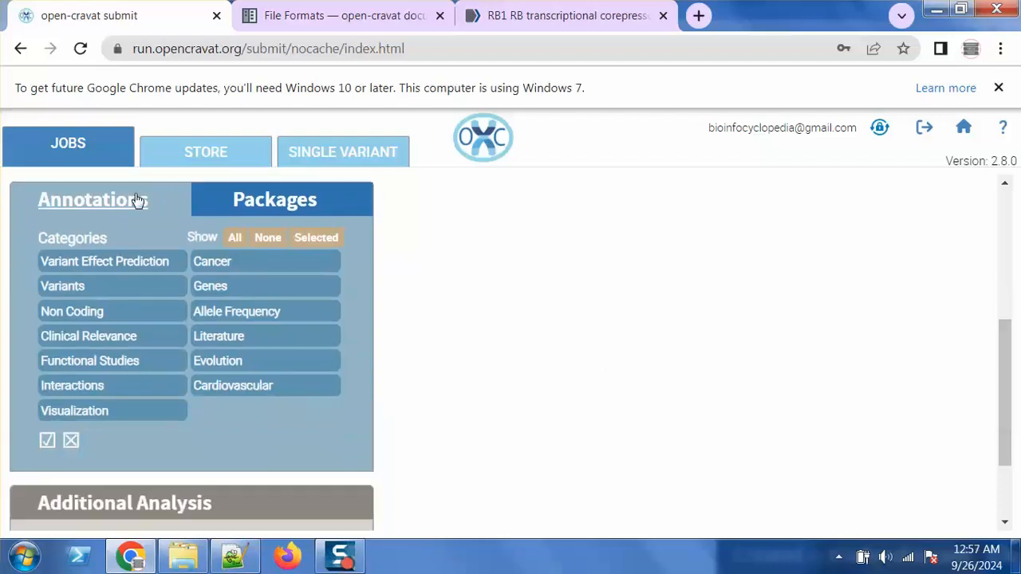
# Tick the VEST4, AlphaMissense and DANN variant effect annotators and submit the job with ANNOTATE
pyautogui.click(108, 263)
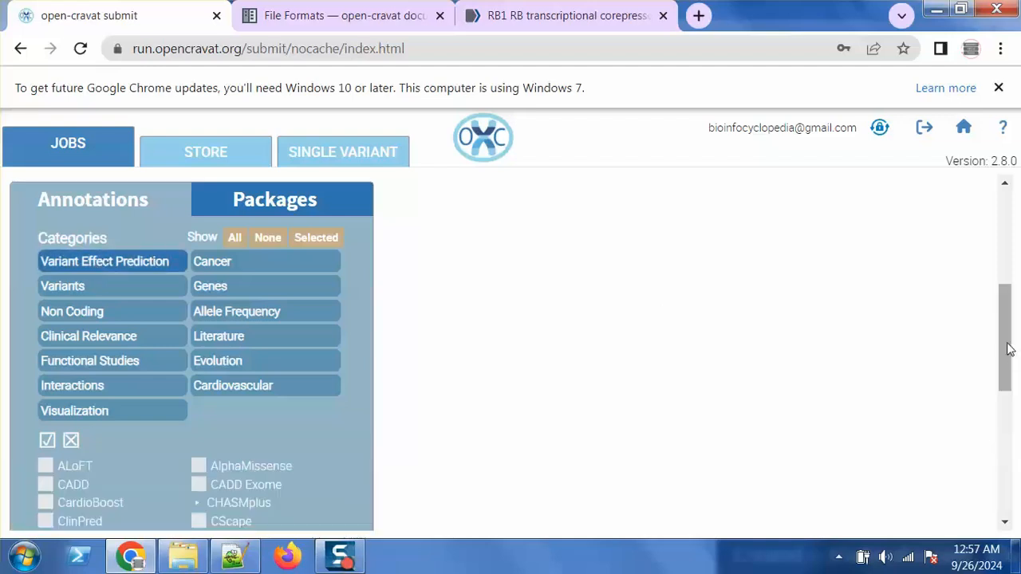
pyautogui.moveTo(1010, 346); pyautogui.dragTo(1018, 437)
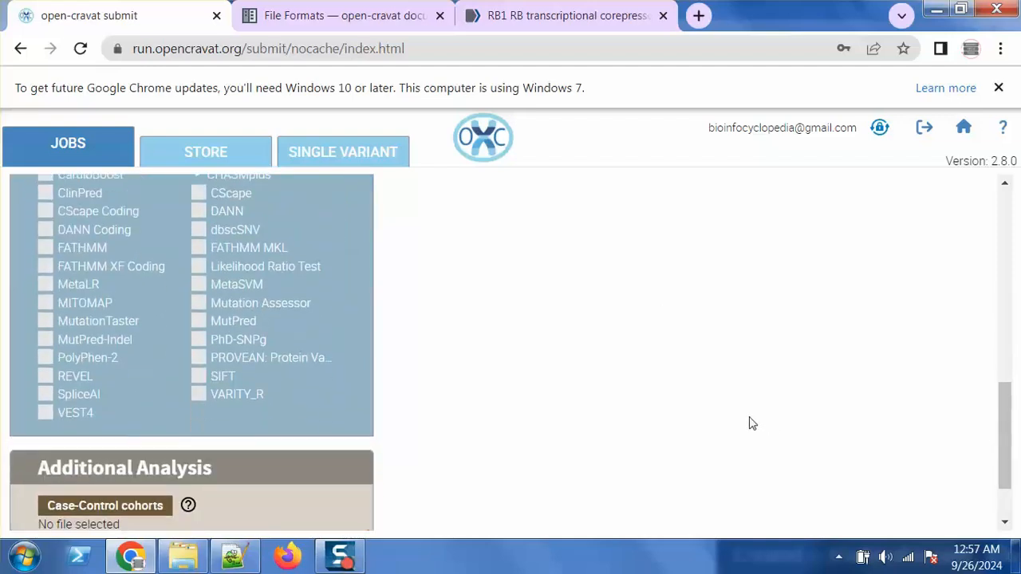
pyautogui.click(67, 417)
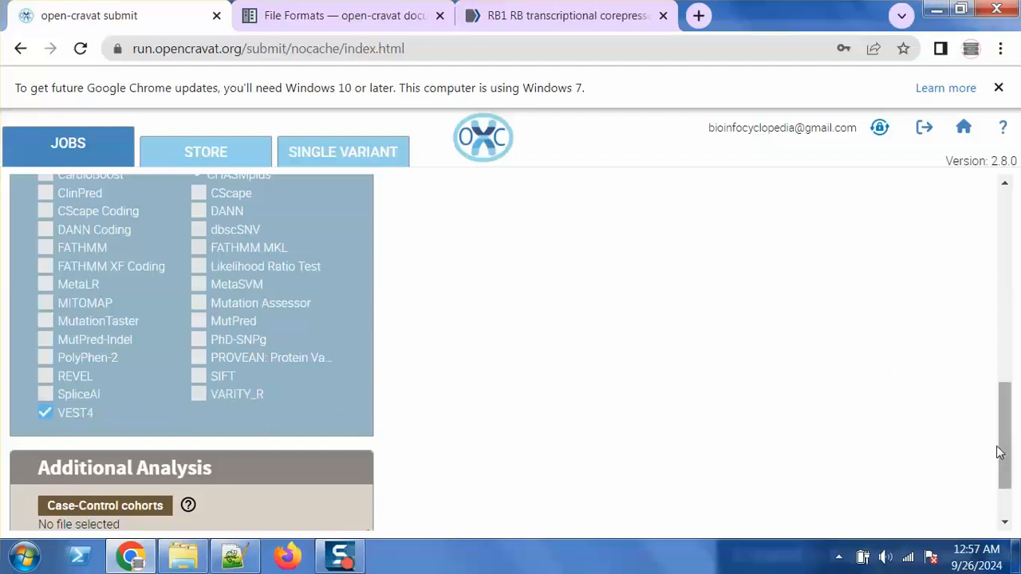
pyautogui.moveTo(1002, 450); pyautogui.dragTo(1002, 426)
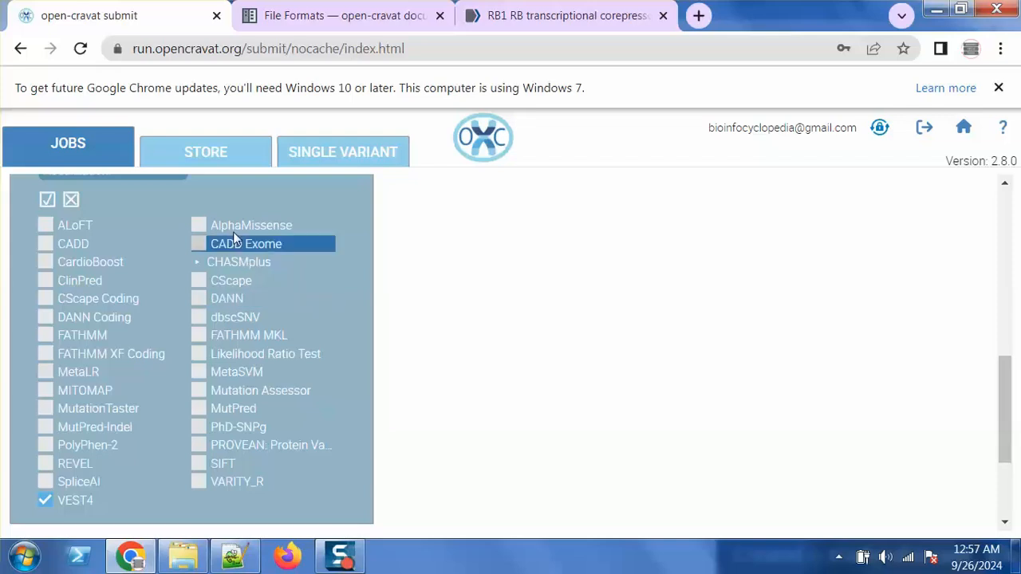
pyautogui.click(199, 226)
pyautogui.click(225, 302)
pyautogui.moveTo(1010, 380); pyautogui.dragTo(1010, 451)
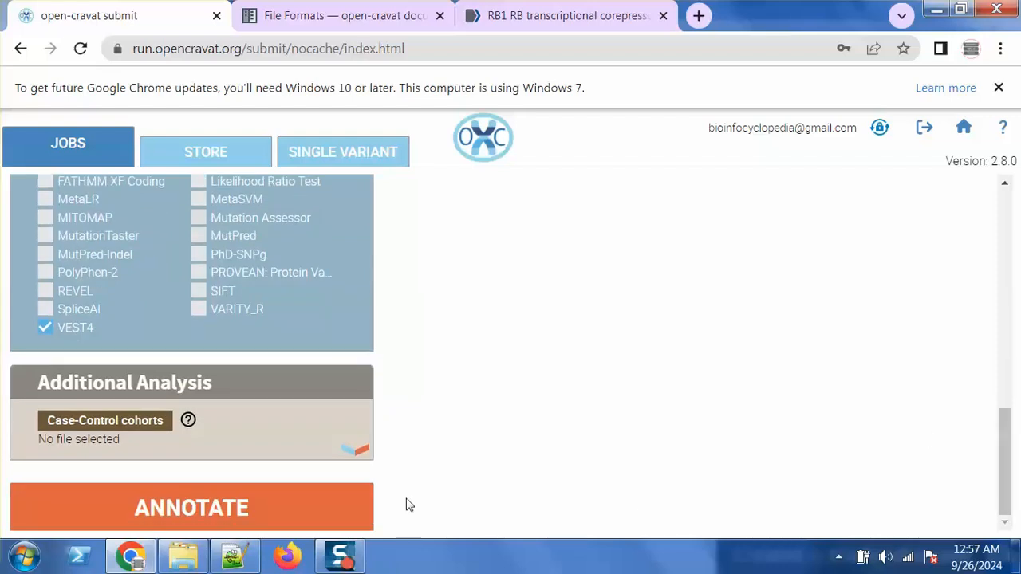
pyautogui.click(347, 509)
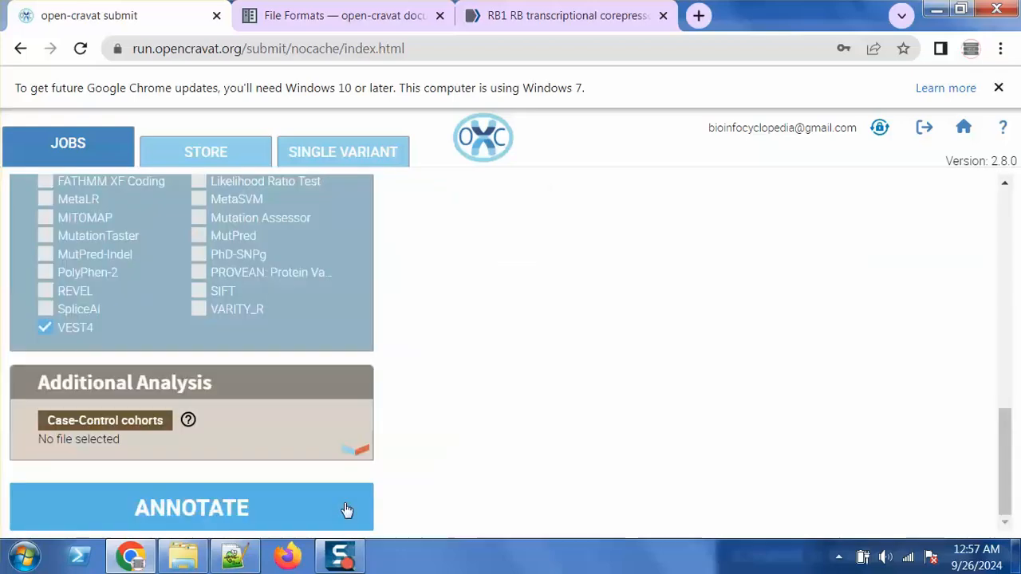
# Confirm the new hg19 job lists 388 variants and open it in the Result Viewer
pyautogui.moveTo(1011, 483); pyautogui.dragTo(992, 253)
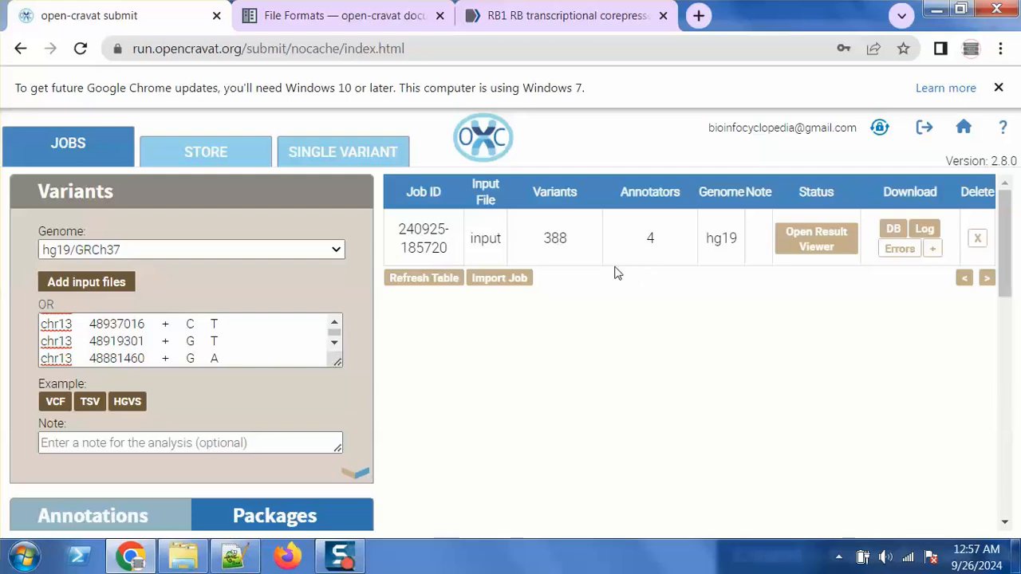
pyautogui.doubleClick(557, 241)
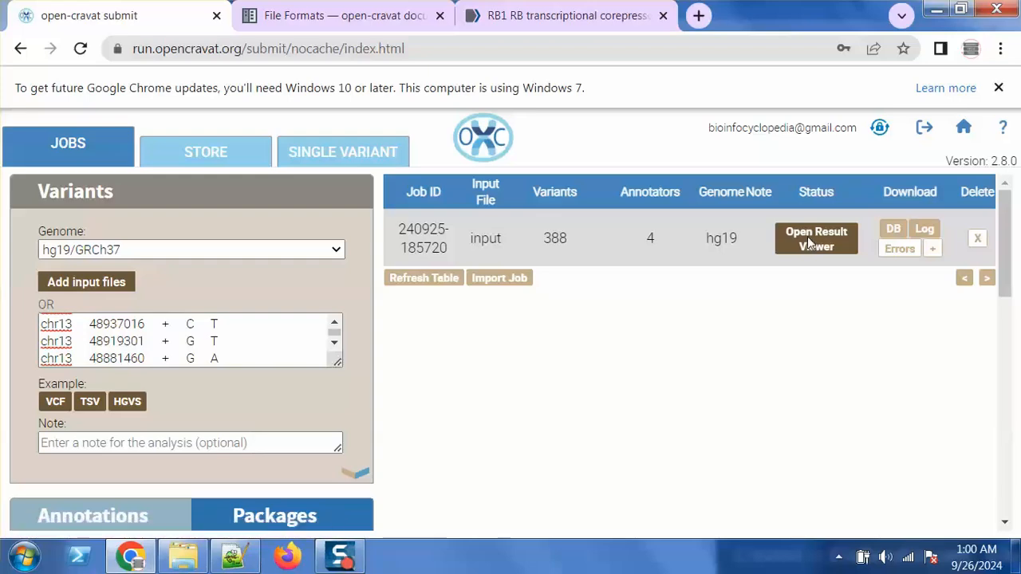
pyautogui.click(810, 243)
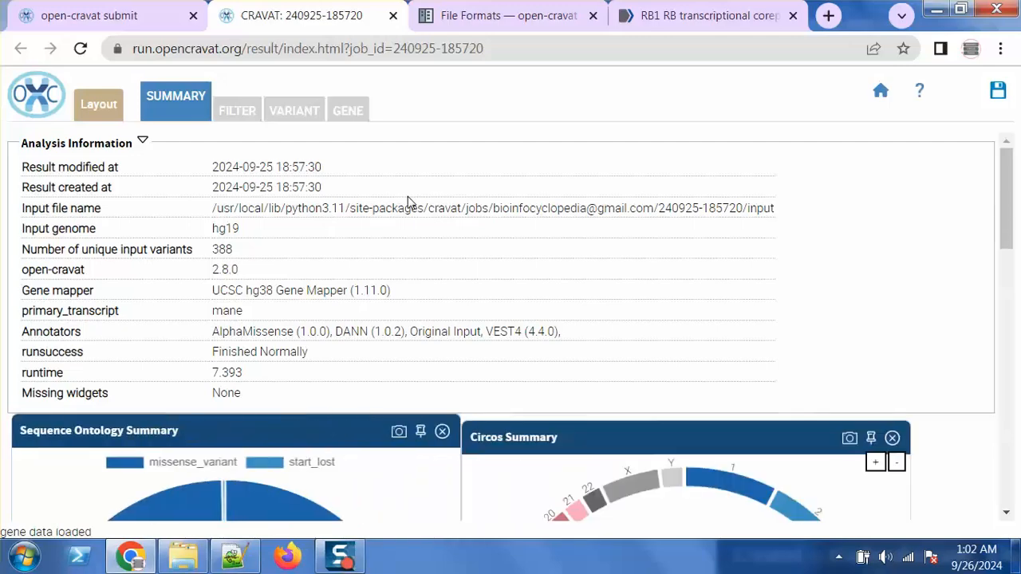
# Switch to the Variant results, show all rows, and scroll the table right
pyautogui.click(299, 117)
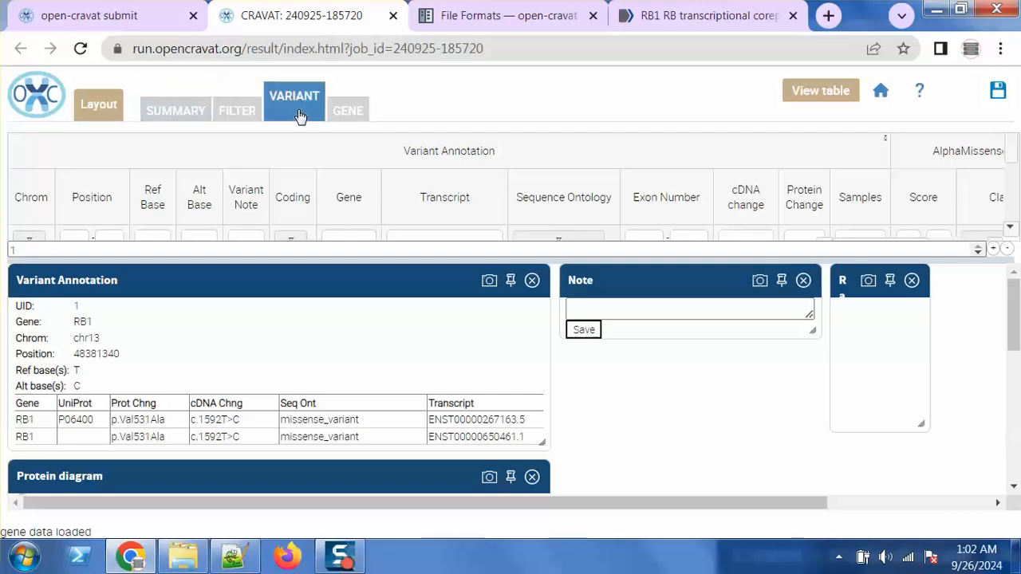
pyautogui.click(840, 93)
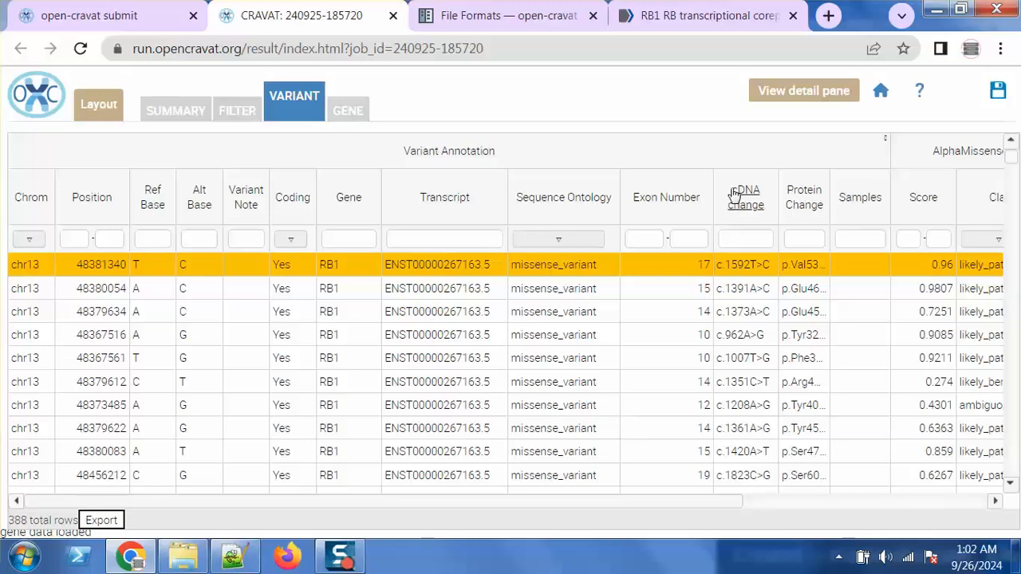
pyautogui.hscroll(1, 534, 505)
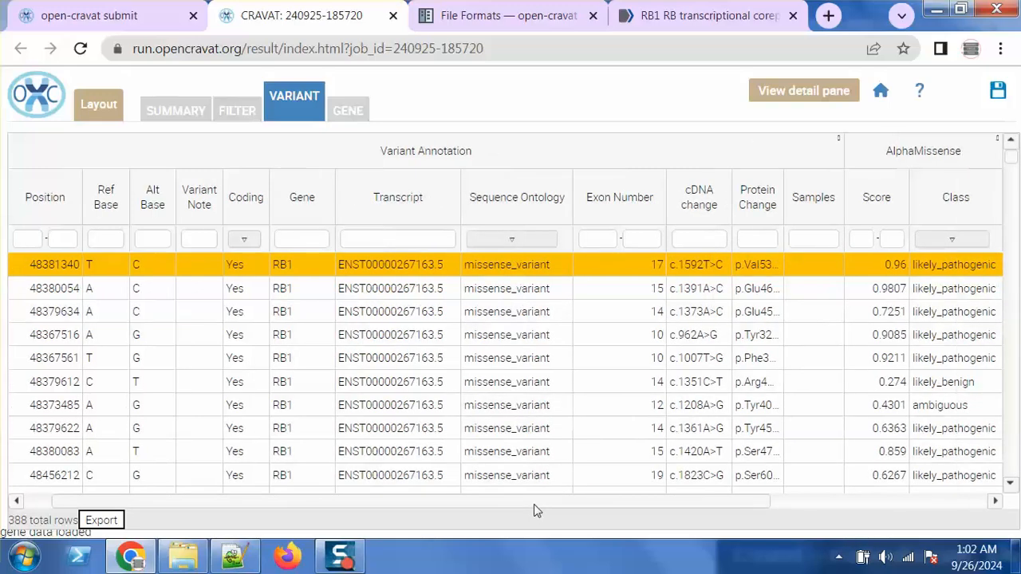
pyautogui.moveTo(534, 504); pyautogui.dragTo(679, 506)
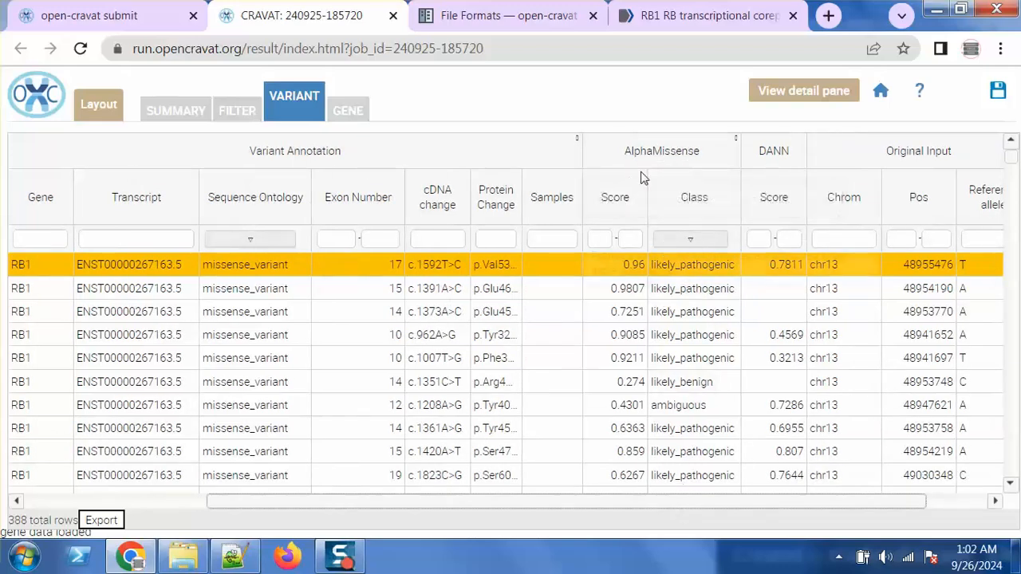
# Expand AlphaMissense to its transcript, protein and protein-variant columns, then check DANN and VEST4 scores
pyautogui.click(735, 145)
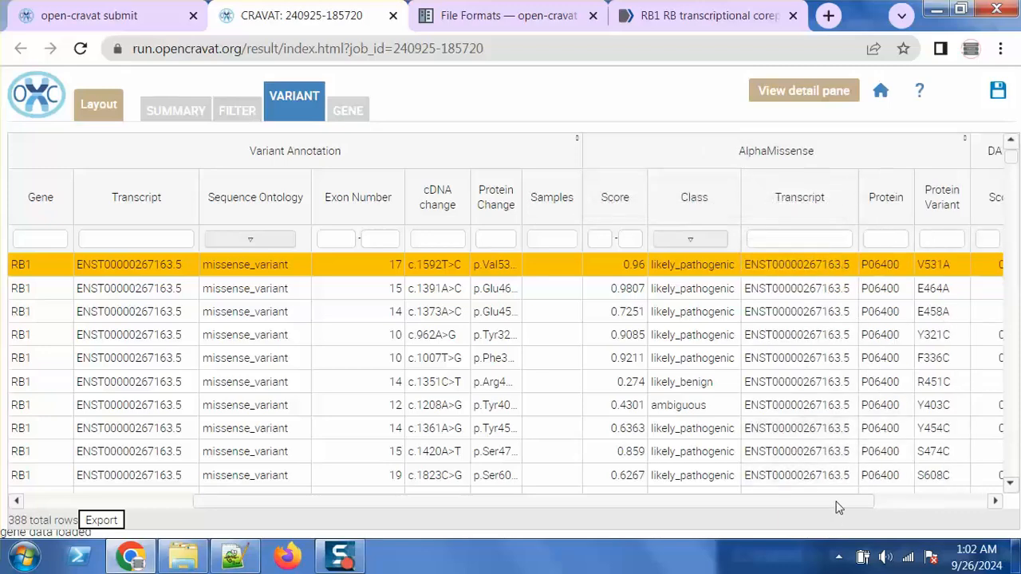
pyautogui.moveTo(841, 505); pyautogui.dragTo(928, 505)
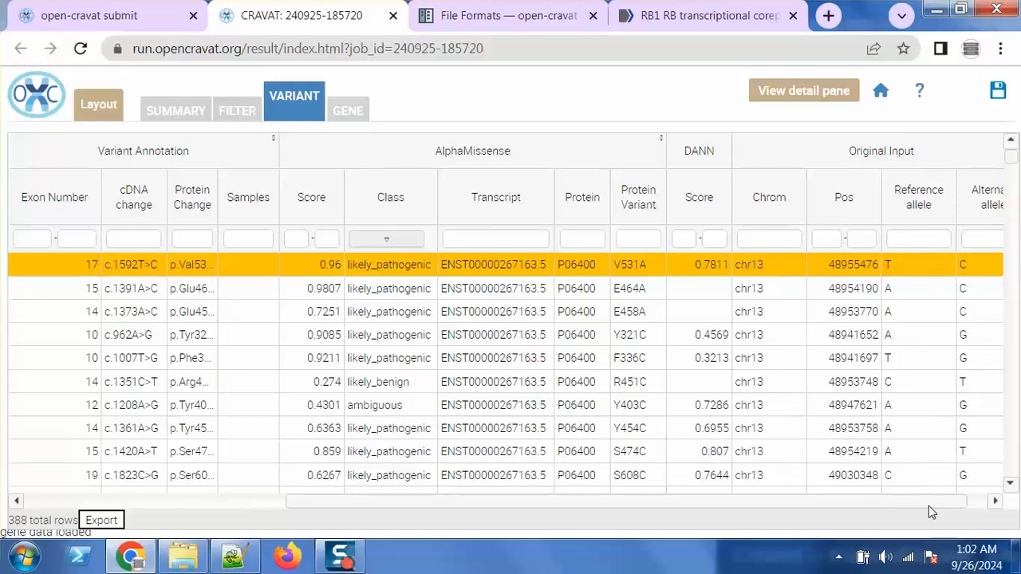
pyautogui.moveTo(704, 155)
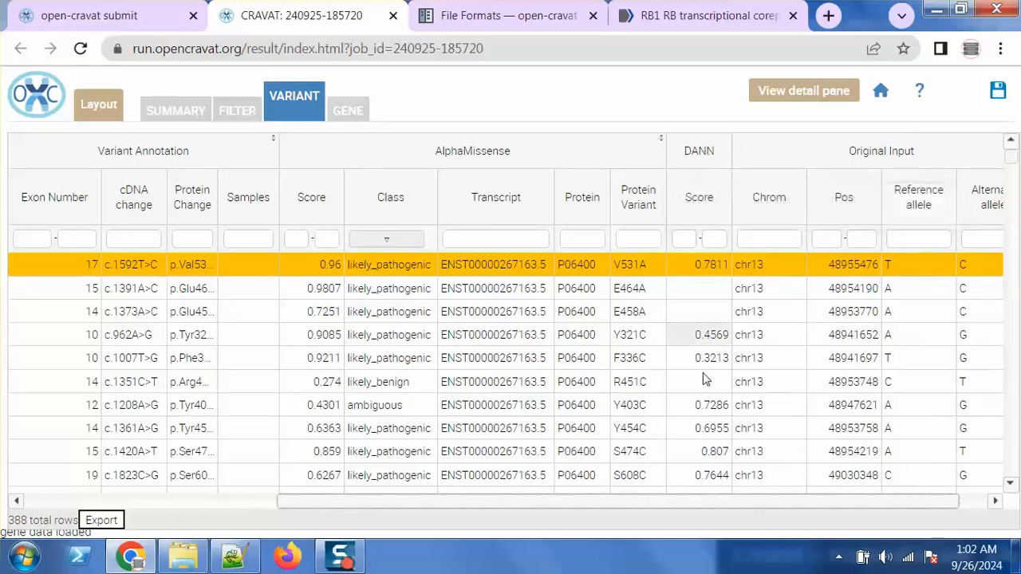
pyautogui.moveTo(710, 253)
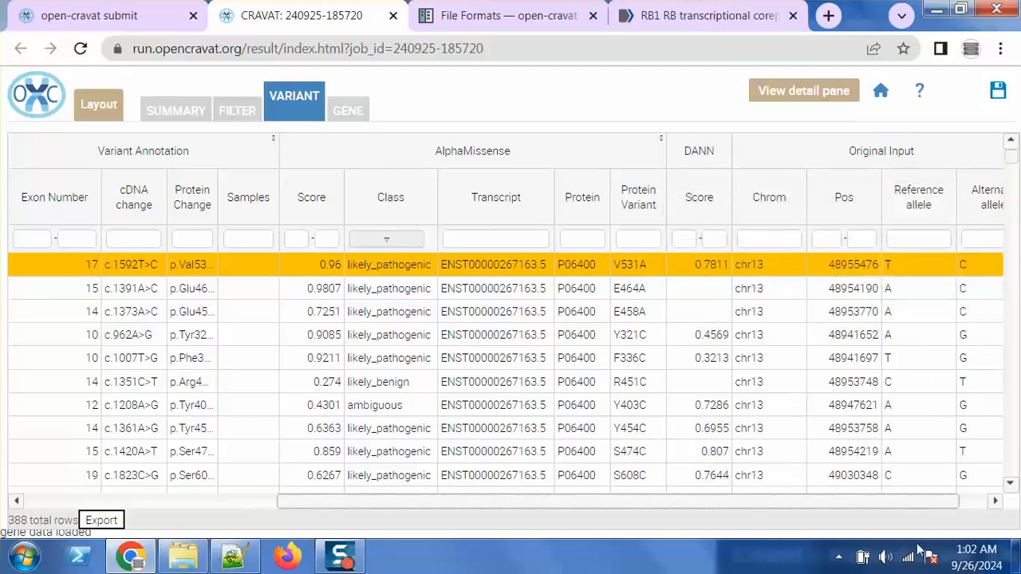
pyautogui.moveTo(918, 507); pyautogui.dragTo(961, 509)
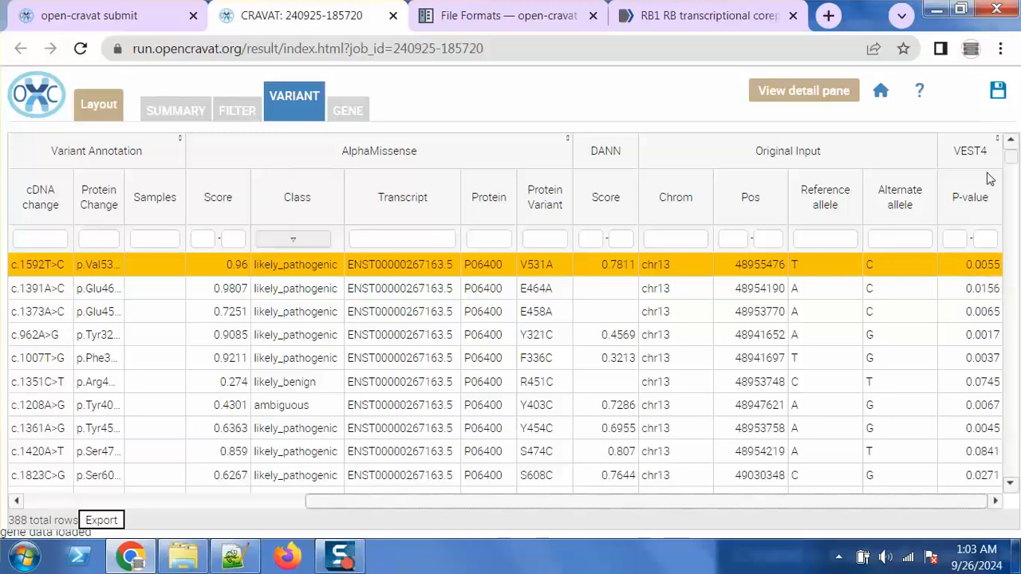
pyautogui.hscroll(-2, 999, 144)
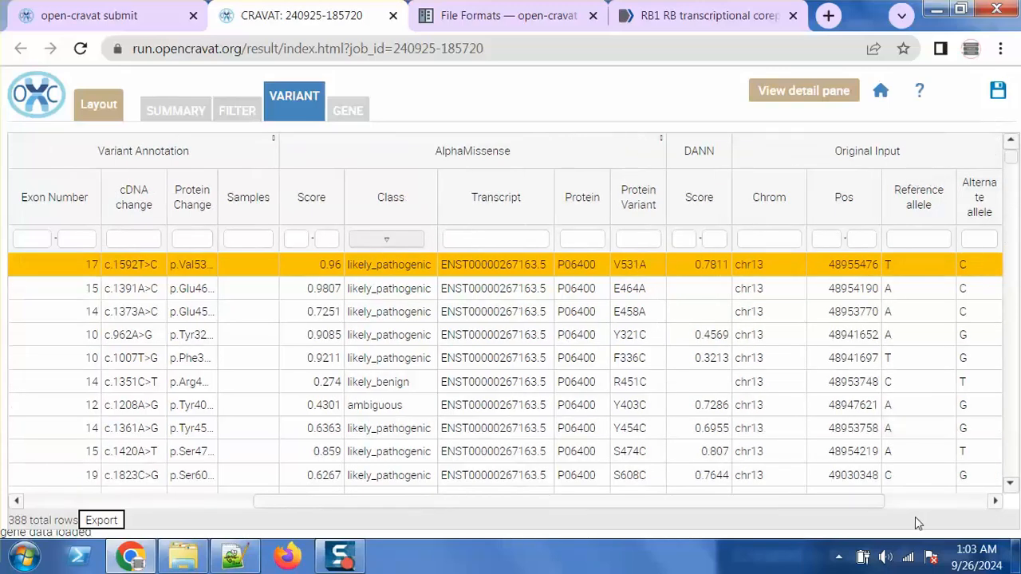
pyautogui.moveTo(852, 504); pyautogui.dragTo(965, 504)
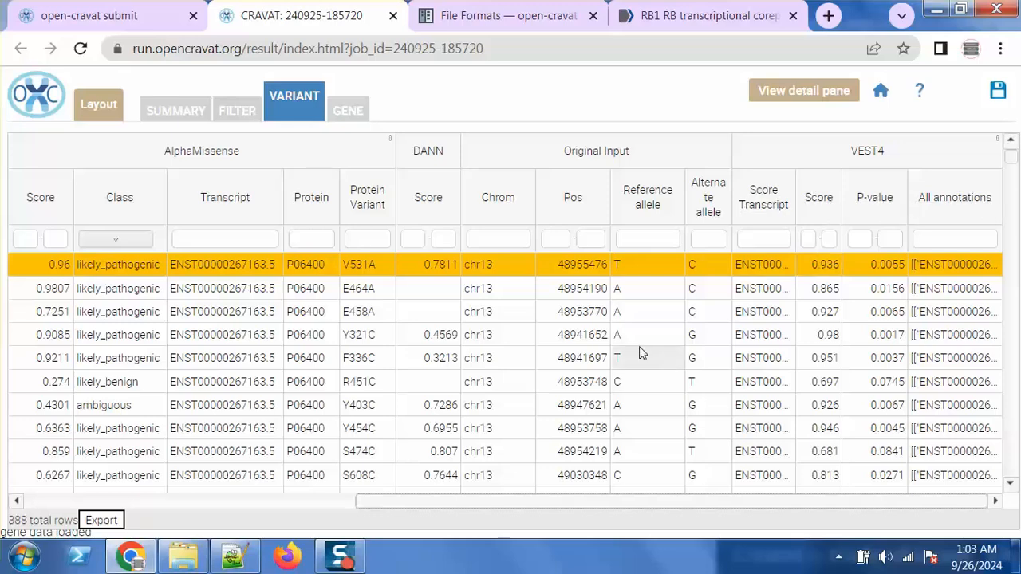
# Export the variant table as a .tsv file and show it in its downloads folder
pyautogui.click(101, 521)
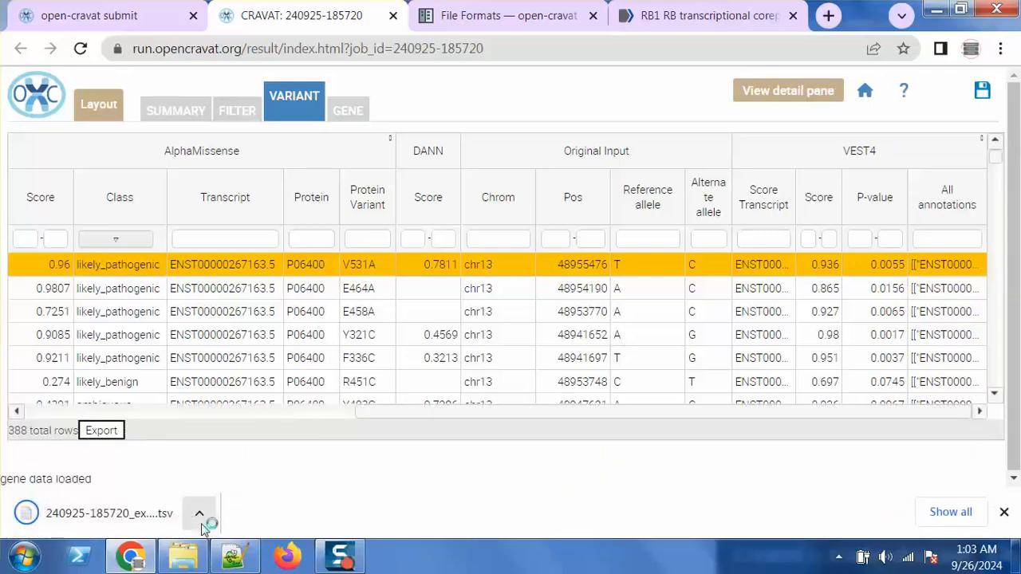
pyautogui.click(200, 515)
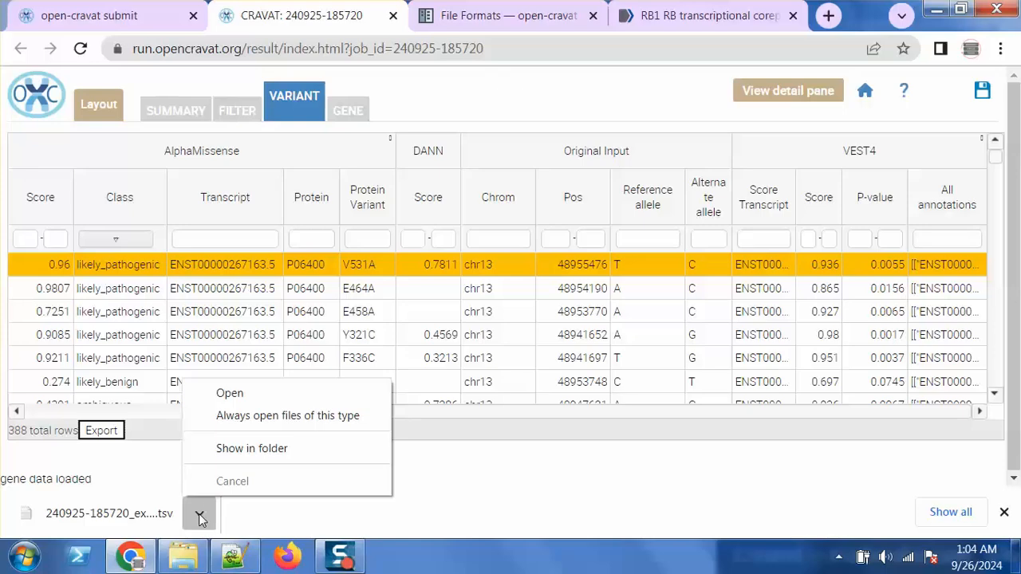
pyautogui.click(288, 448)
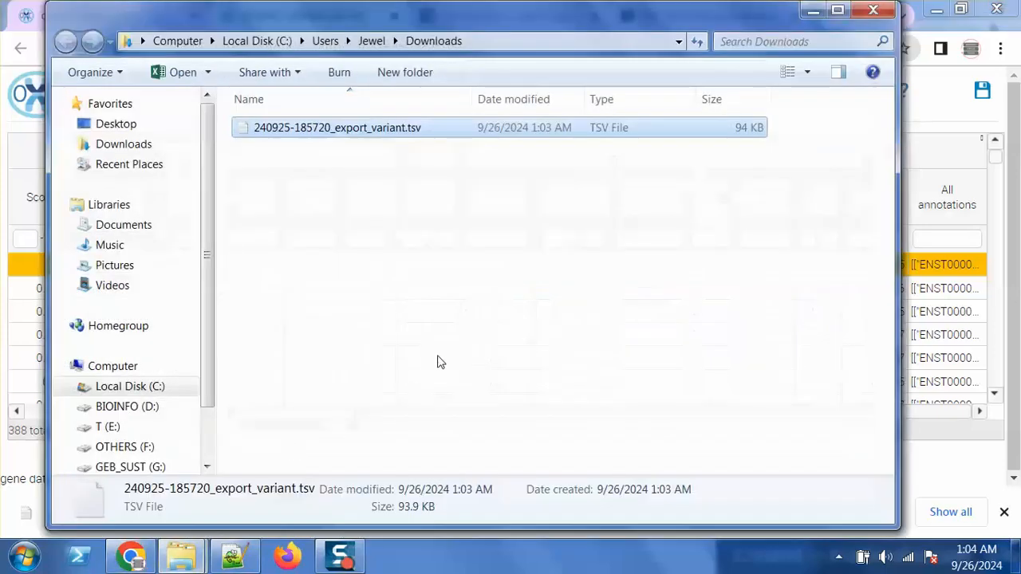
# Paste the exported .tsv into the SNP_Analysis\12_Filter2_Results folder
pyautogui.click(811, 11)
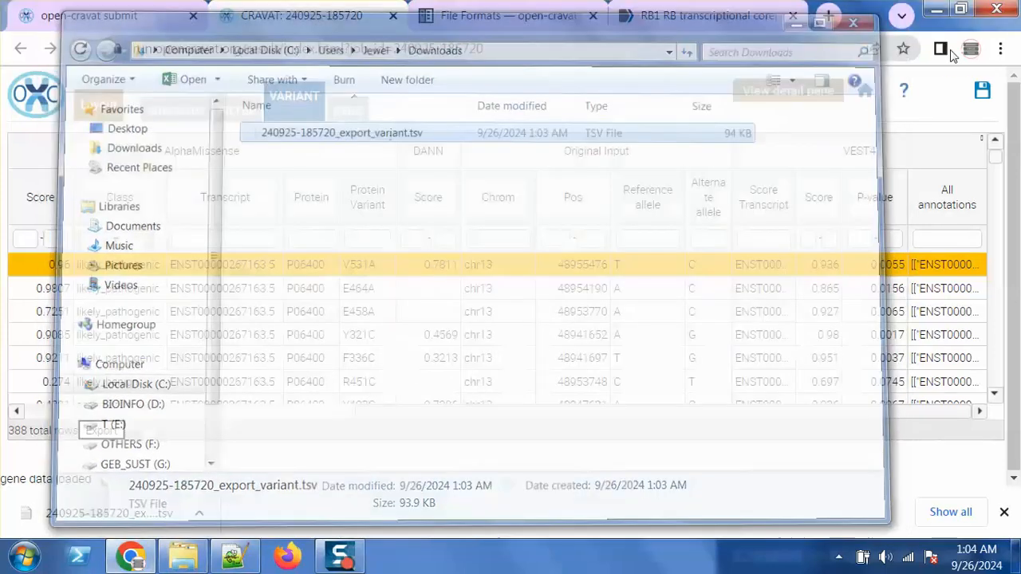
pyautogui.click(938, 8)
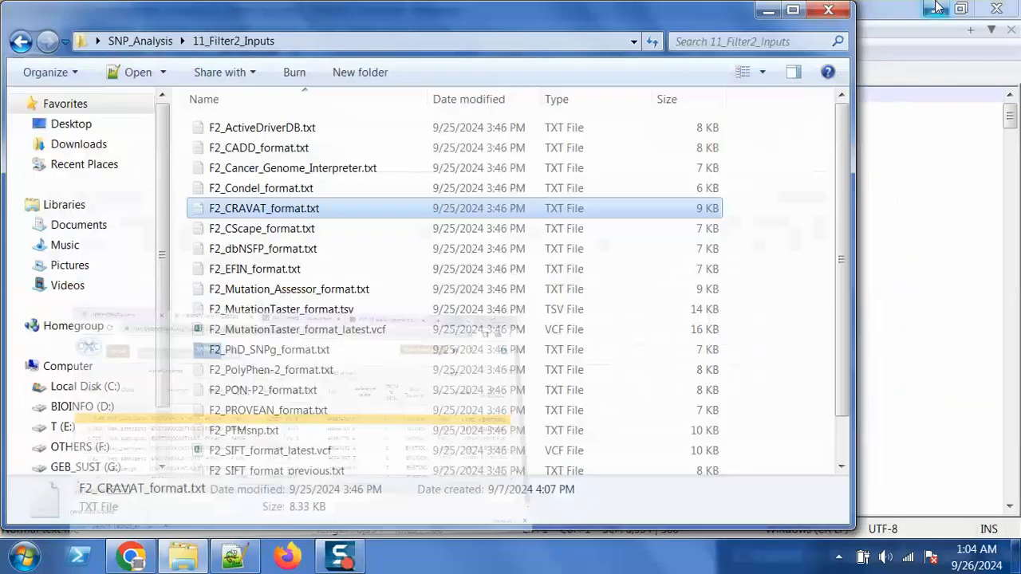
pyautogui.click(770, 10)
pyautogui.click(938, 8)
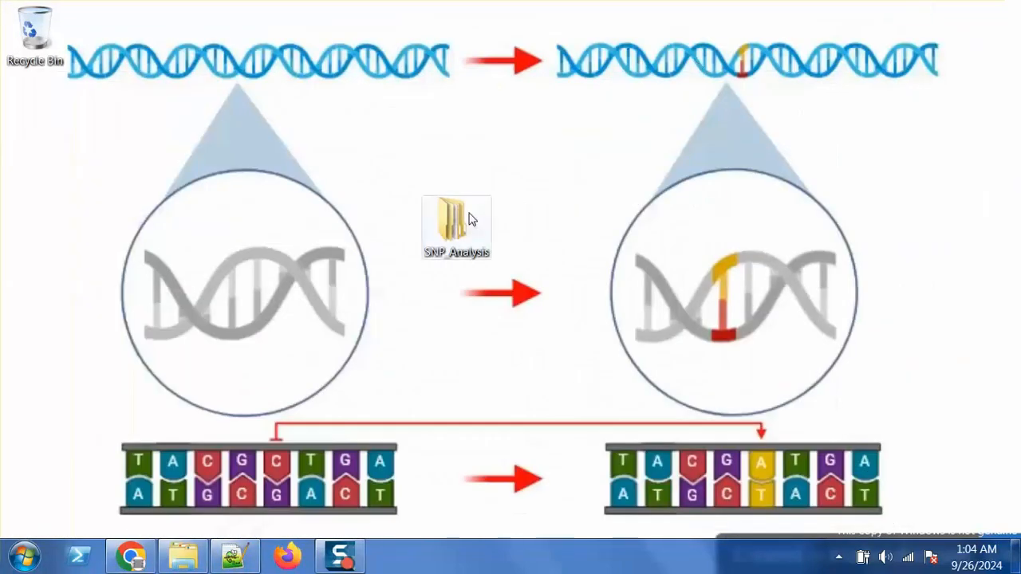
pyautogui.doubleClick(471, 219)
pyautogui.doubleClick(422, 351)
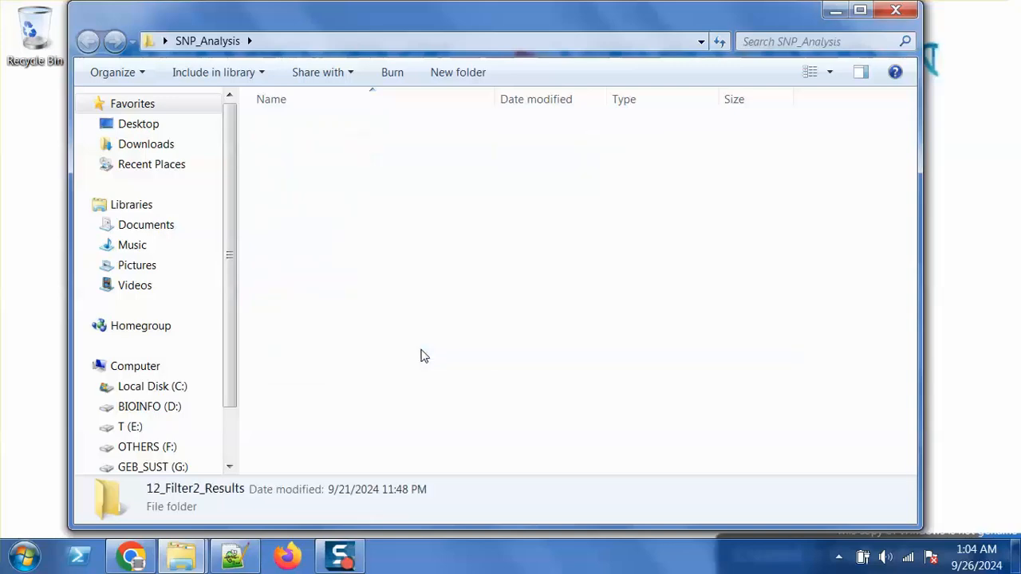
pyautogui.hotkey('ctrl', 'v')
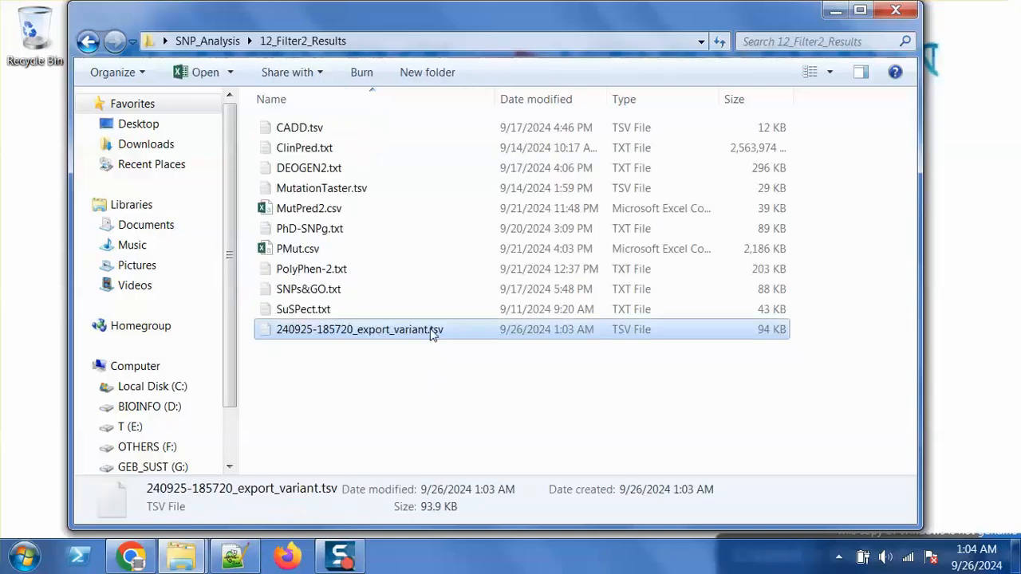
# Rename the pasted file to CRAVAT.tsv
pyautogui.click(431, 330)
pyautogui.write('CR')
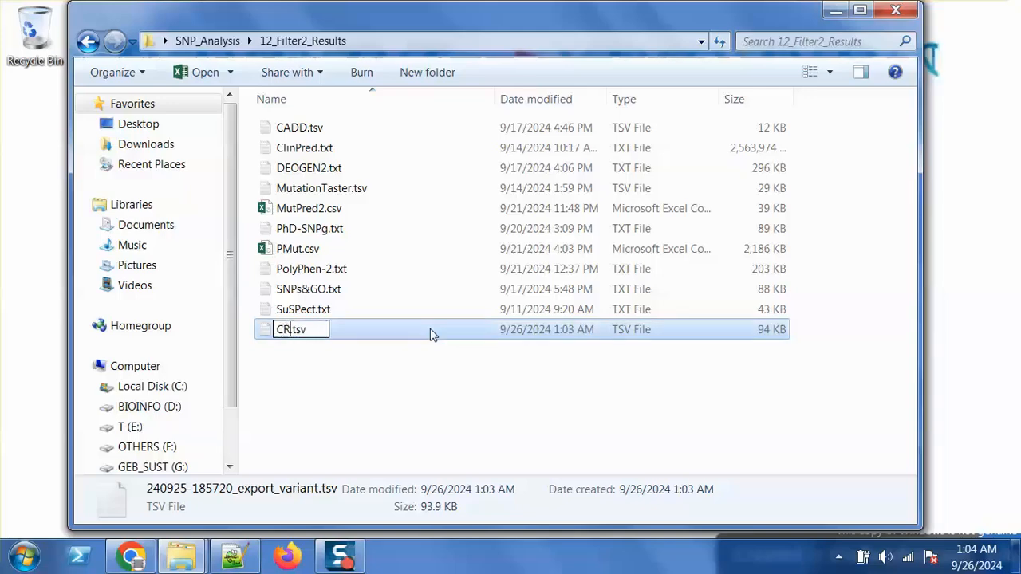
pyautogui.write('AVAT')
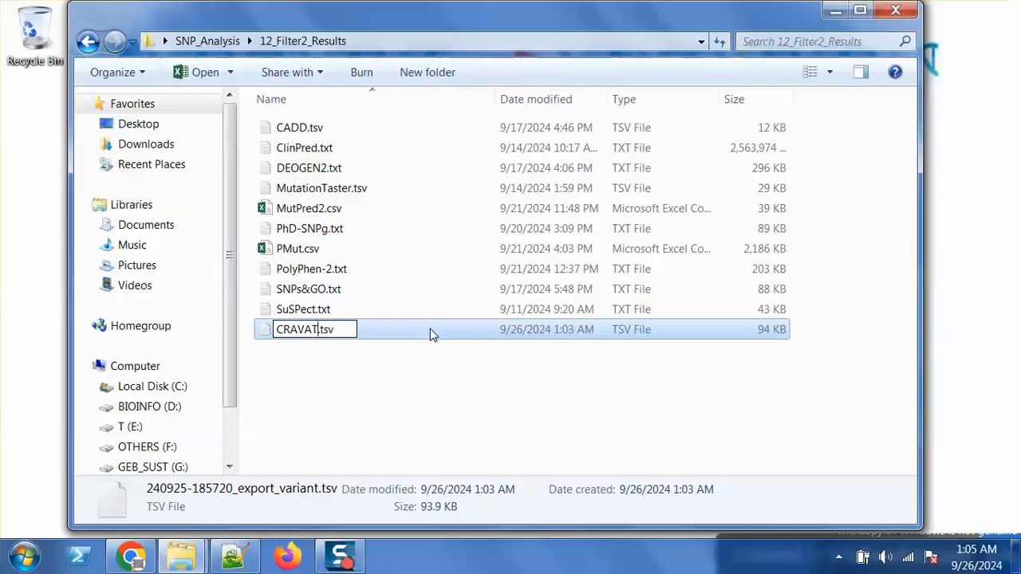
pyautogui.press('Return')
pyautogui.press('Return')
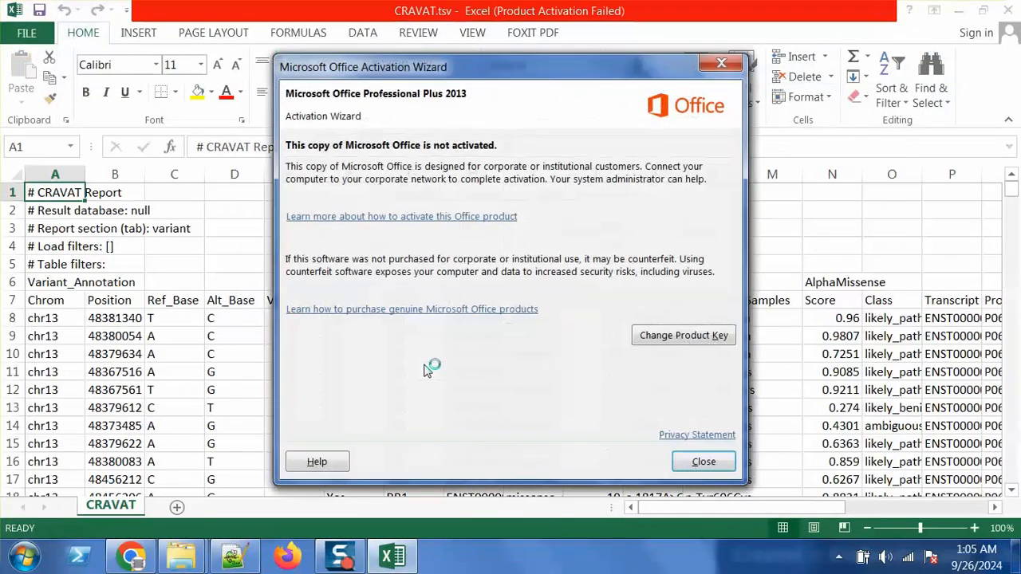
# Close the Office activation notice and move along row 1 of CRAVAT.tsv
pyautogui.click(704, 462)
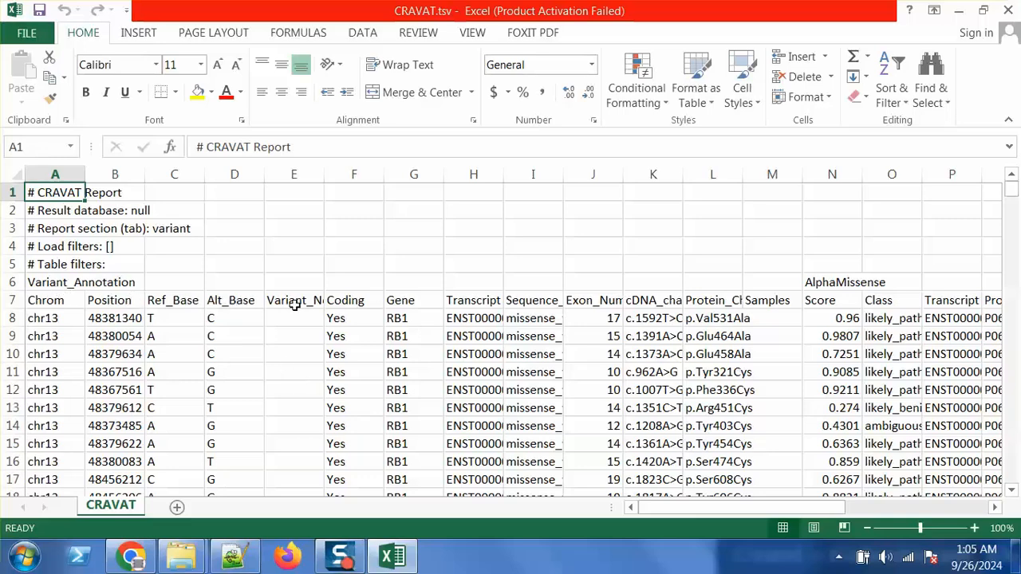
pyautogui.press('Right')
pyautogui.press('Right')
pyautogui.press('Right')
pyautogui.press('Right')
pyautogui.press('Right')
pyautogui.press('Right')
pyautogui.press('Right')
pyautogui.press('Right')
pyautogui.press('Right')
pyautogui.press('Right')
pyautogui.press('Right')
pyautogui.press('Right')
pyautogui.press('Right')
pyautogui.press('Right')
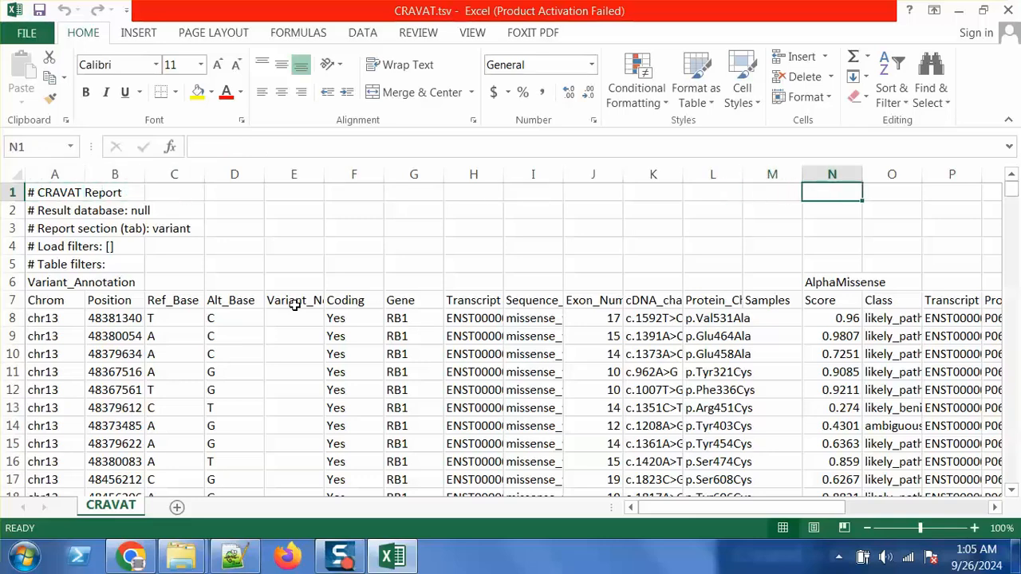
pyautogui.press('Right')
# Step through the AlphaMissense, DANN, Original_Input and VEST4 headers from cell N6 along row 6
pyautogui.click(839, 282)
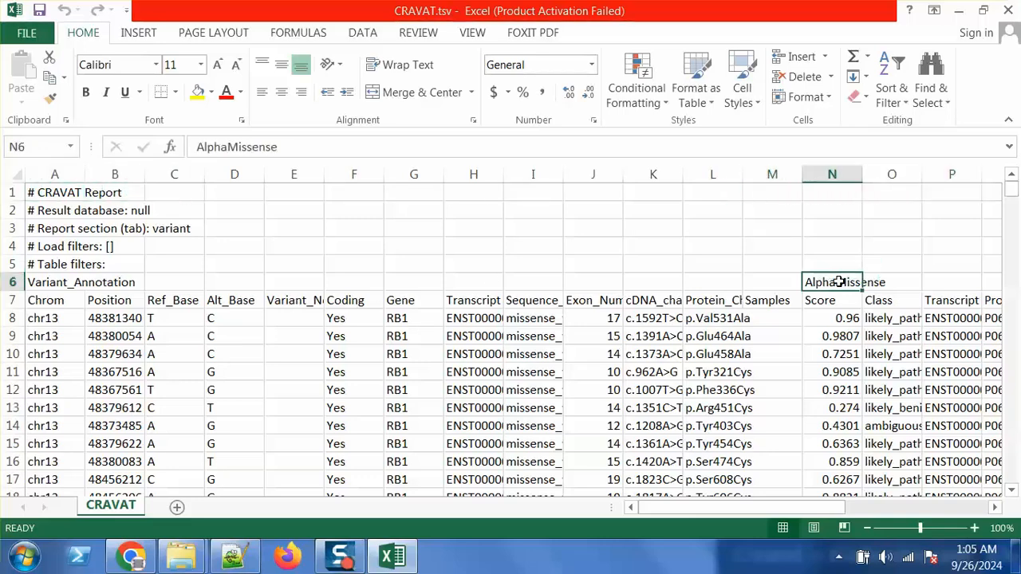
pyautogui.press('Right')
pyautogui.press('Right')
pyautogui.press('Right')
pyautogui.press('Right')
pyautogui.press('Right')
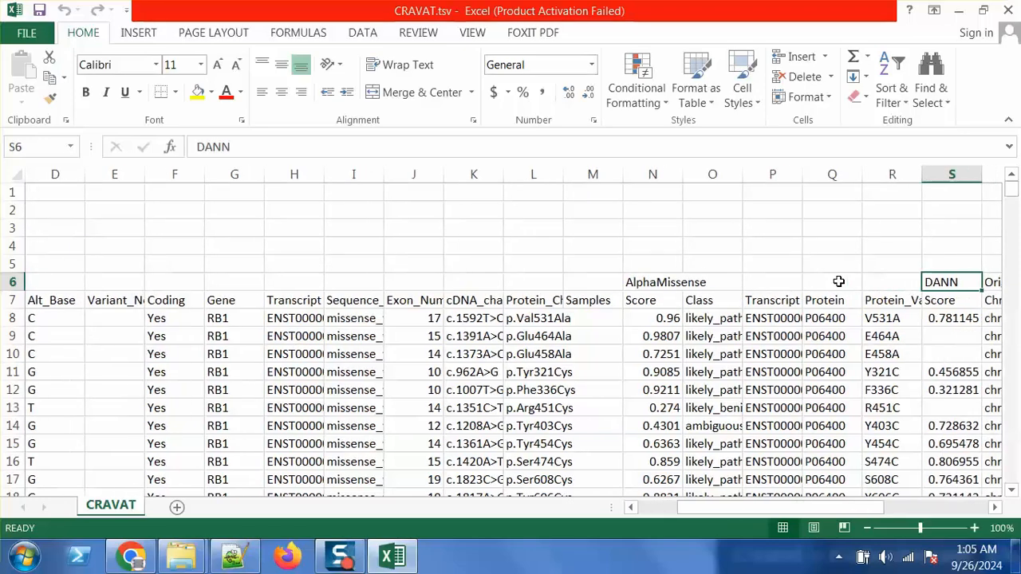
pyautogui.press('Right')
pyautogui.press('Right')
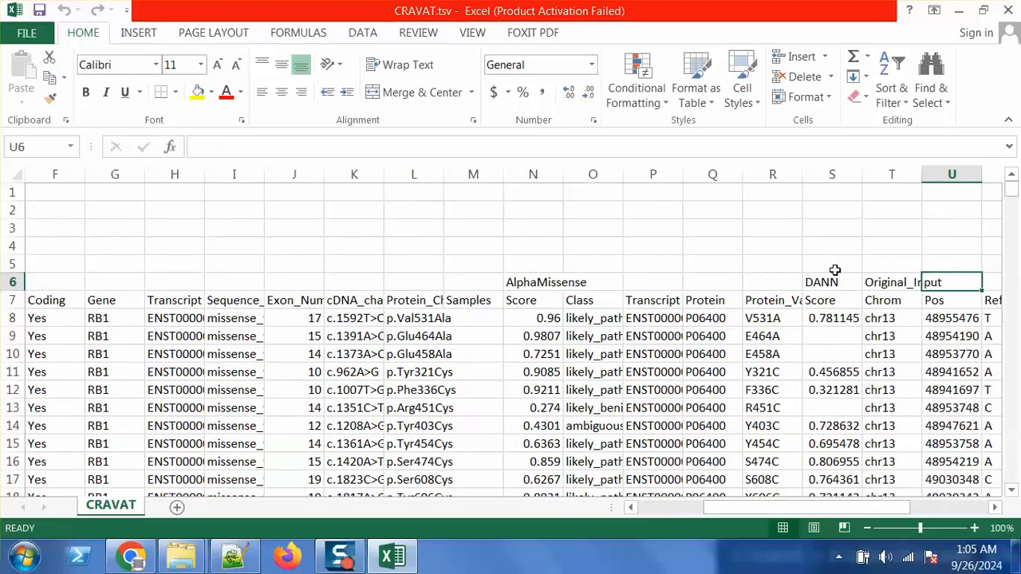
pyautogui.press('Right')
pyautogui.press('Right')
pyautogui.press('Right')
pyautogui.press('Right')
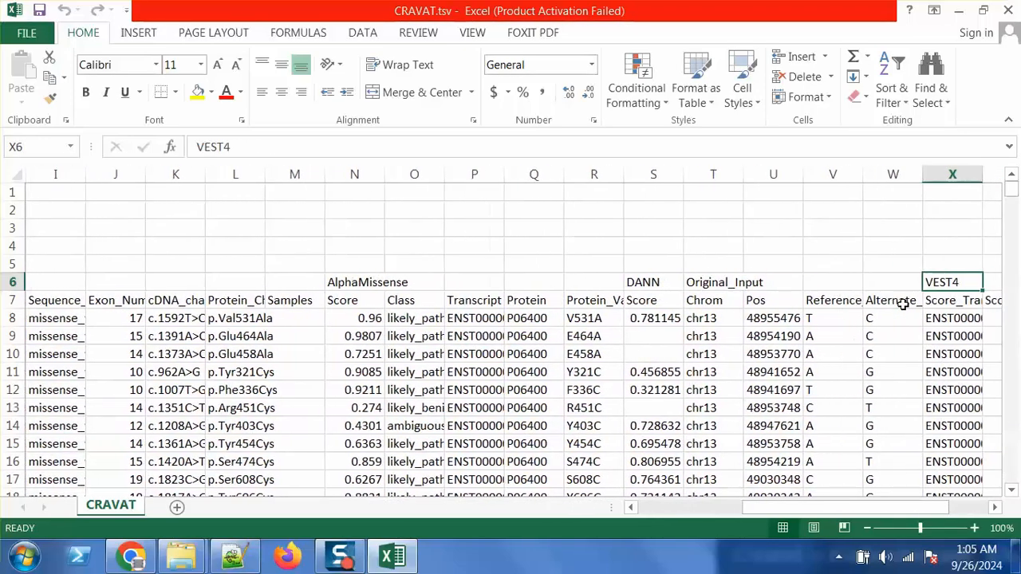
pyautogui.press('Right')
pyautogui.press('Right')
pyautogui.press('Right')
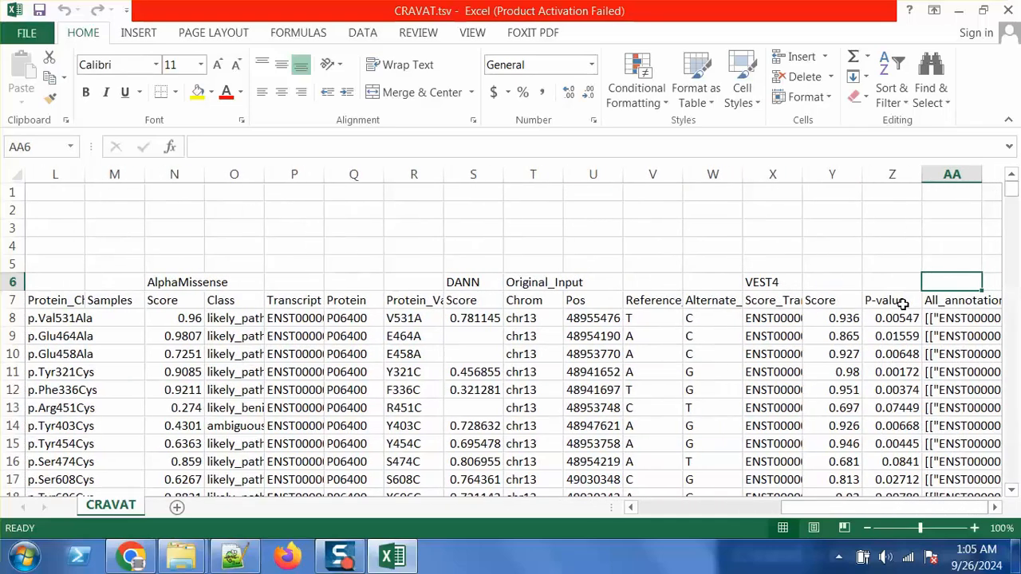